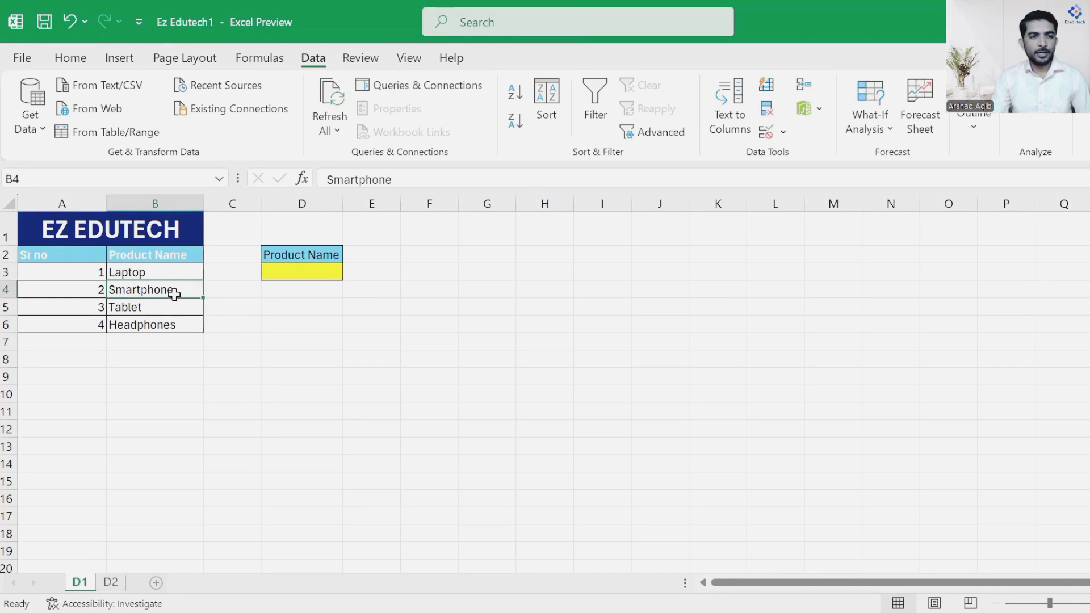
pyautogui.click(290, 273)
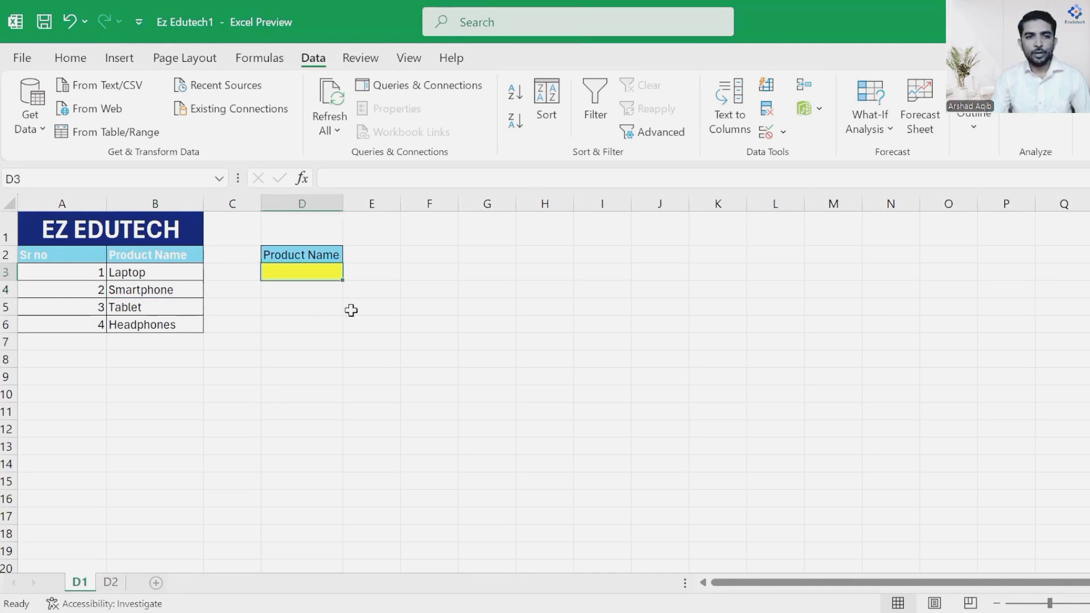
pyautogui.moveTo(128, 275); pyautogui.dragTo(138, 322)
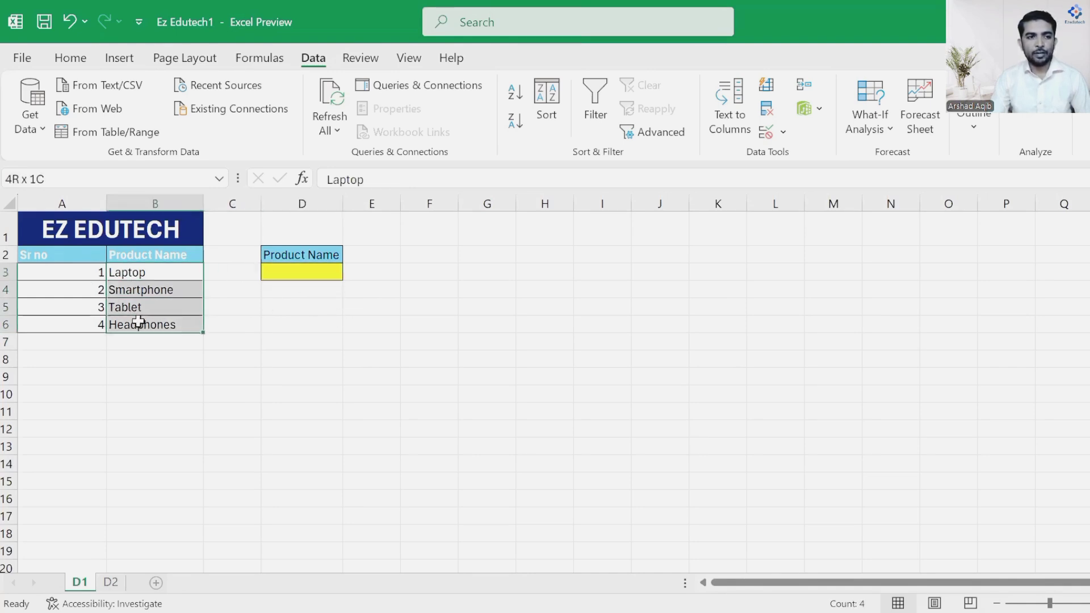
pyautogui.moveTo(139, 271); pyautogui.dragTo(141, 324)
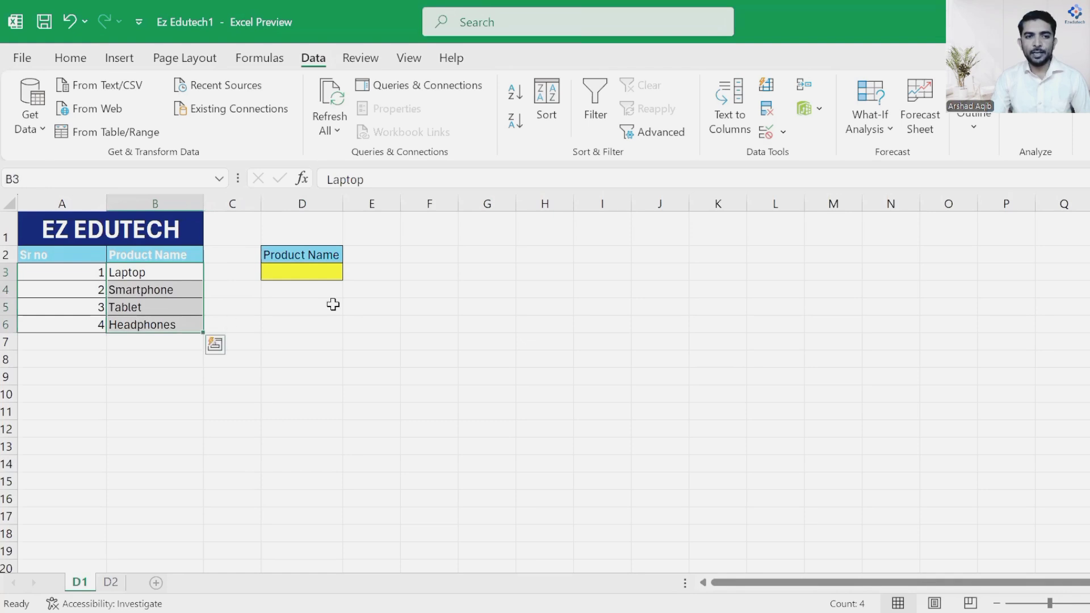
# - Add a List data validation to cell D3, using the product names in B3:B6 as its source
pyautogui.click(287, 273)
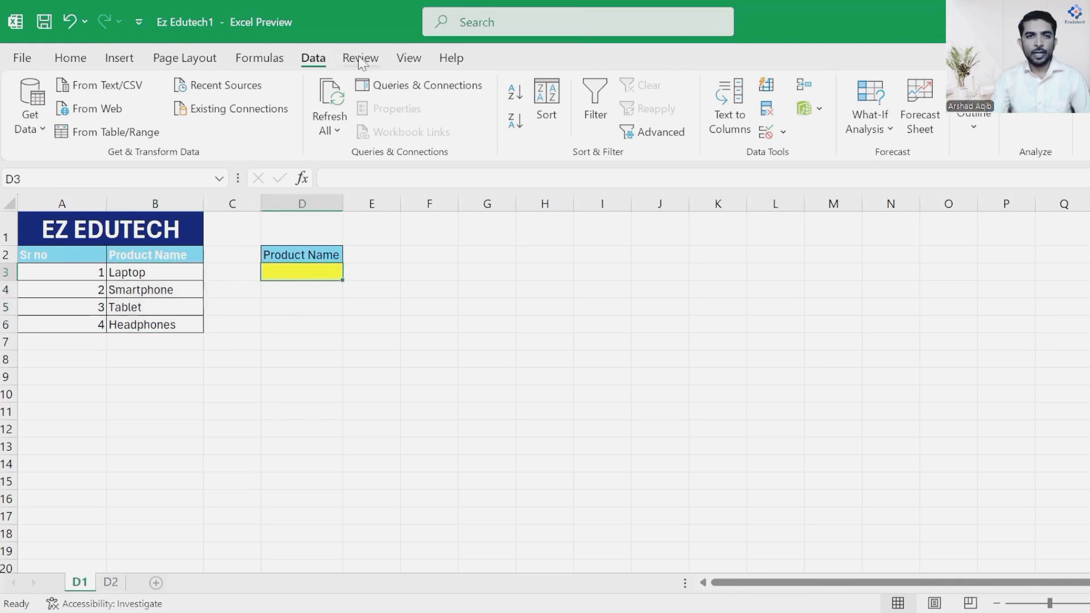
pyautogui.click(783, 132)
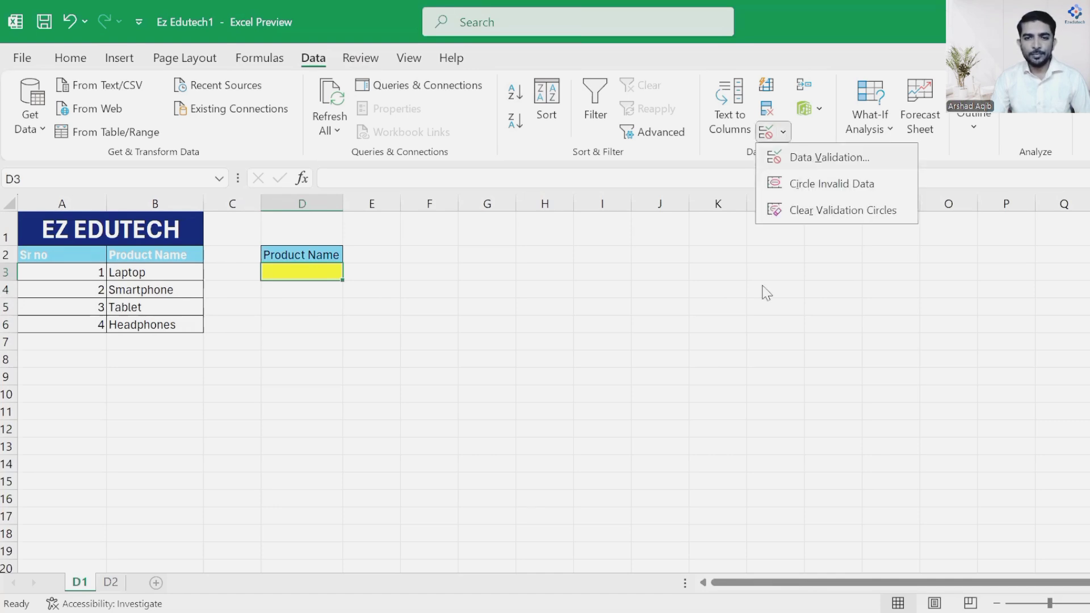
pyautogui.click(695, 323)
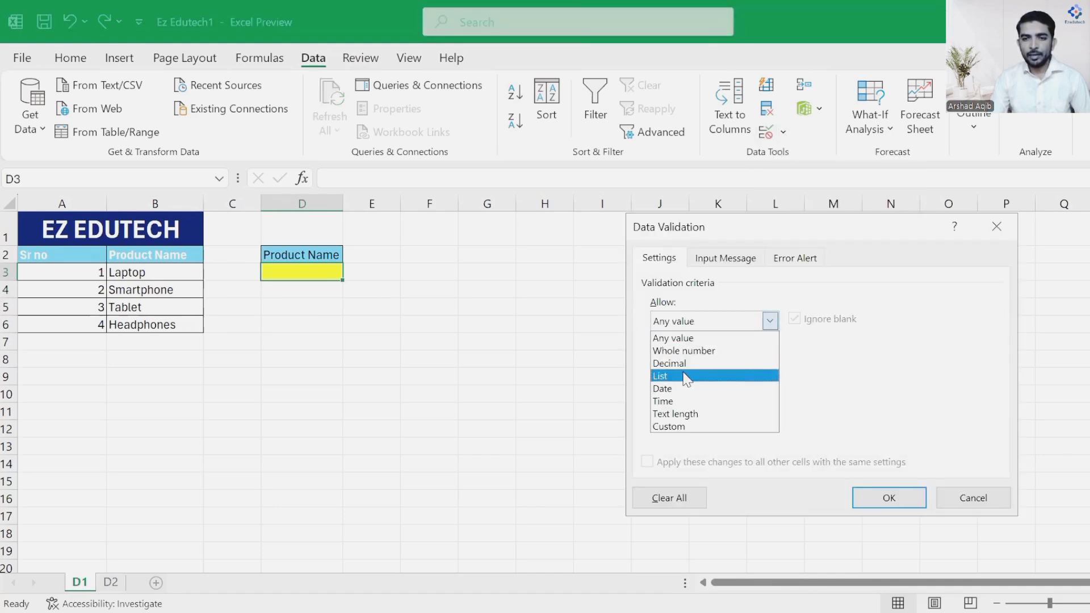
pyautogui.click(687, 377)
pyautogui.click(682, 397)
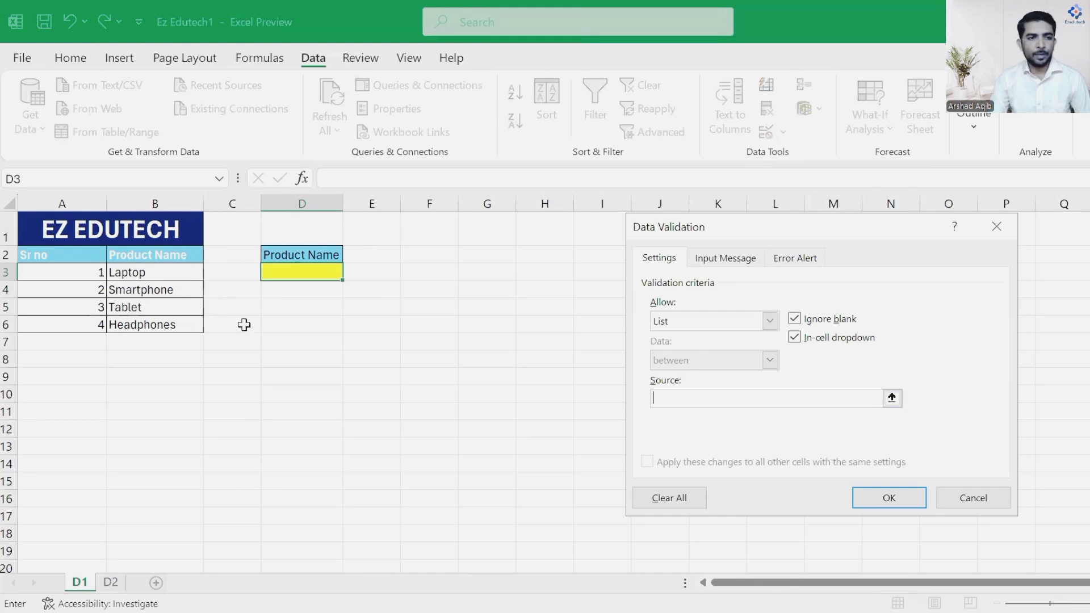
pyautogui.click(126, 272)
pyautogui.moveTo(127, 272); pyautogui.dragTo(136, 325)
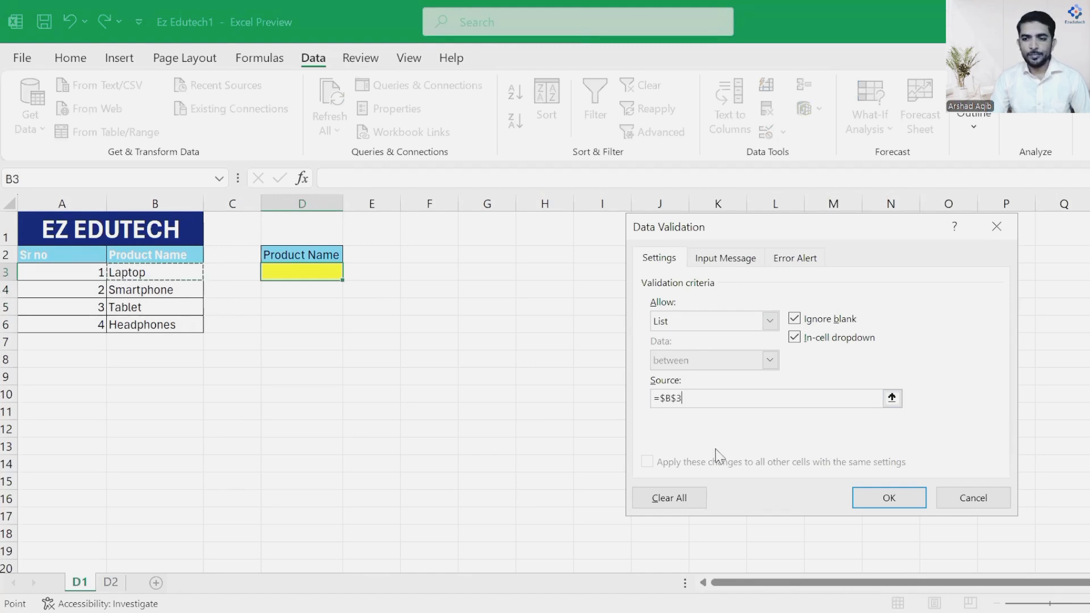
pyautogui.click(891, 498)
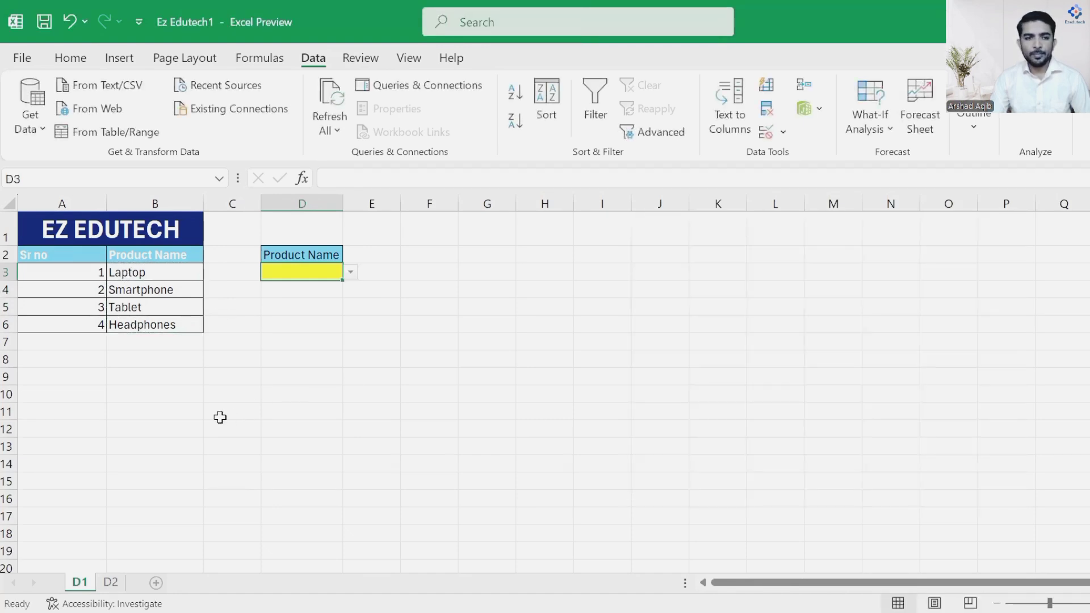
# - Try the dropdown in D3 by choosing Laptop and changing the choice to Smartphone
pyautogui.click(351, 273)
pyautogui.click(290, 290)
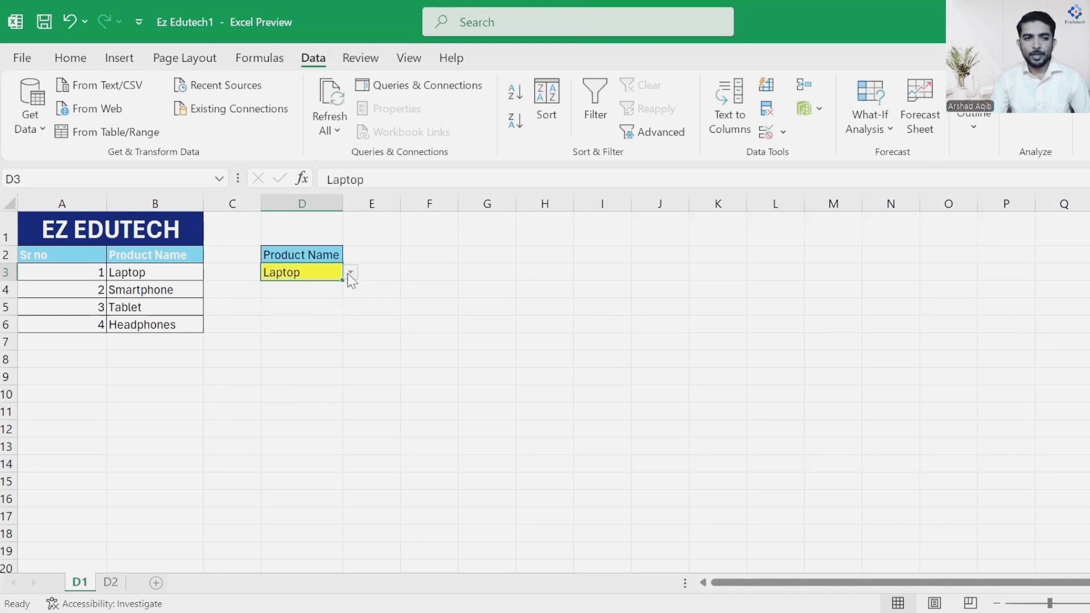
pyautogui.click(350, 274)
pyautogui.click(327, 304)
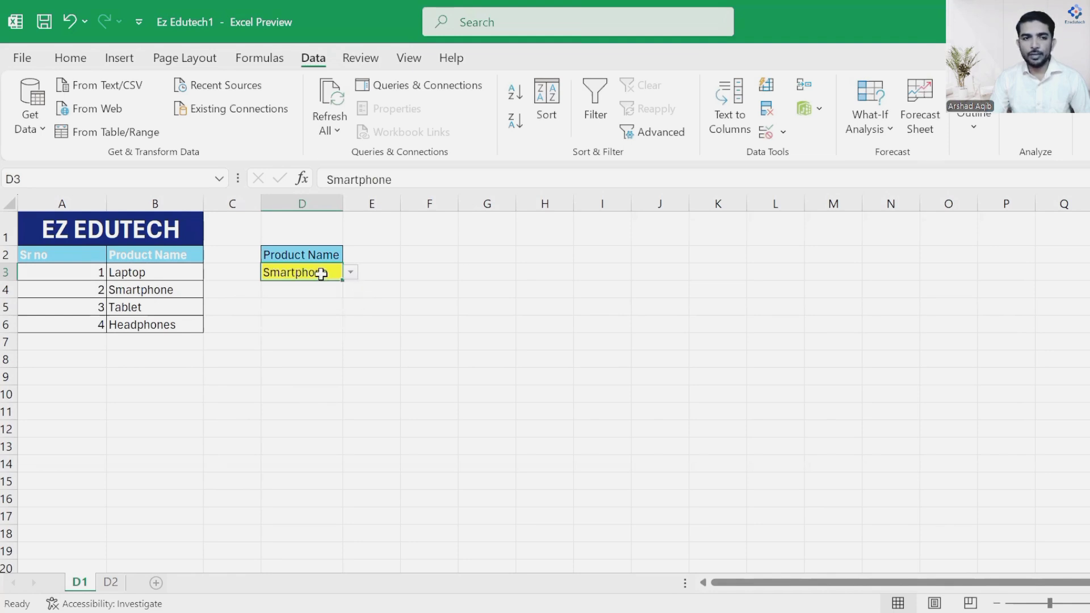
# - Enter Mobile in cell B7 below Headphones and check D3's dropdown options for the new product
pyautogui.click(118, 341)
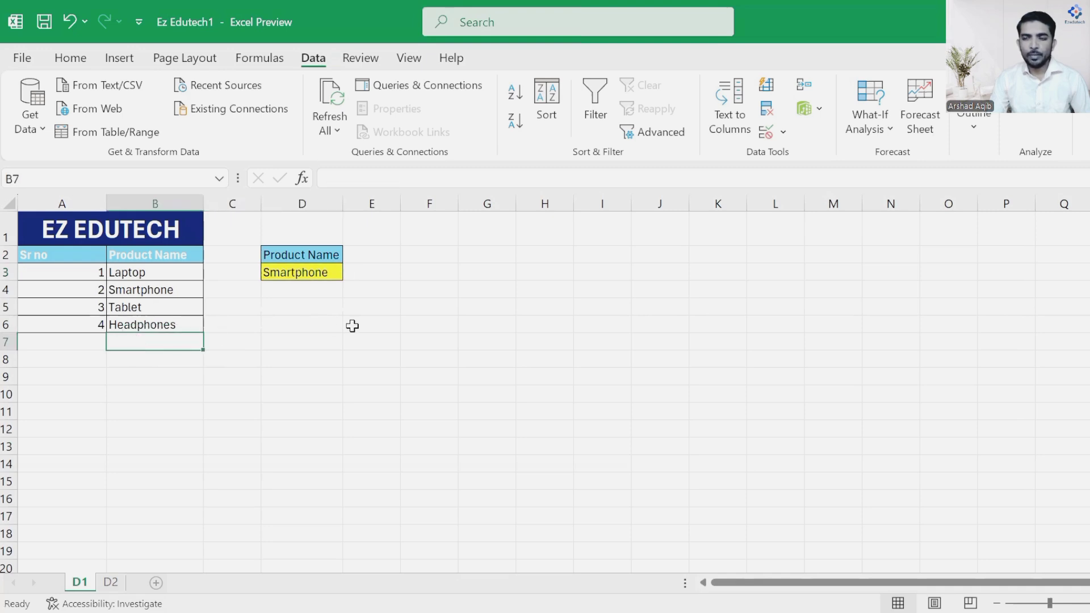
pyautogui.write('Mob')
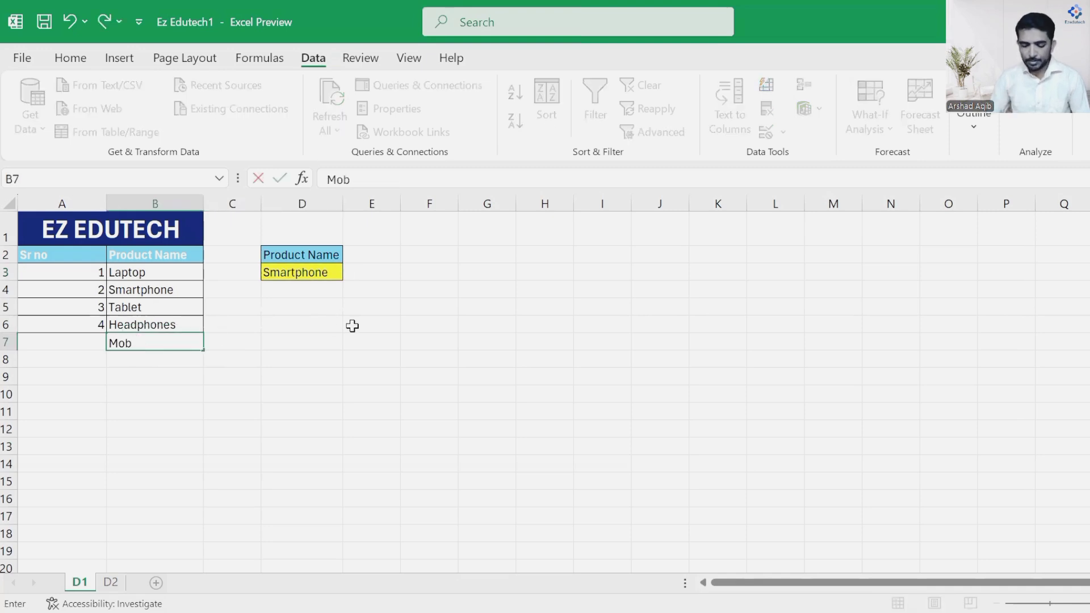
pyautogui.write('ile')
pyautogui.press('Return')
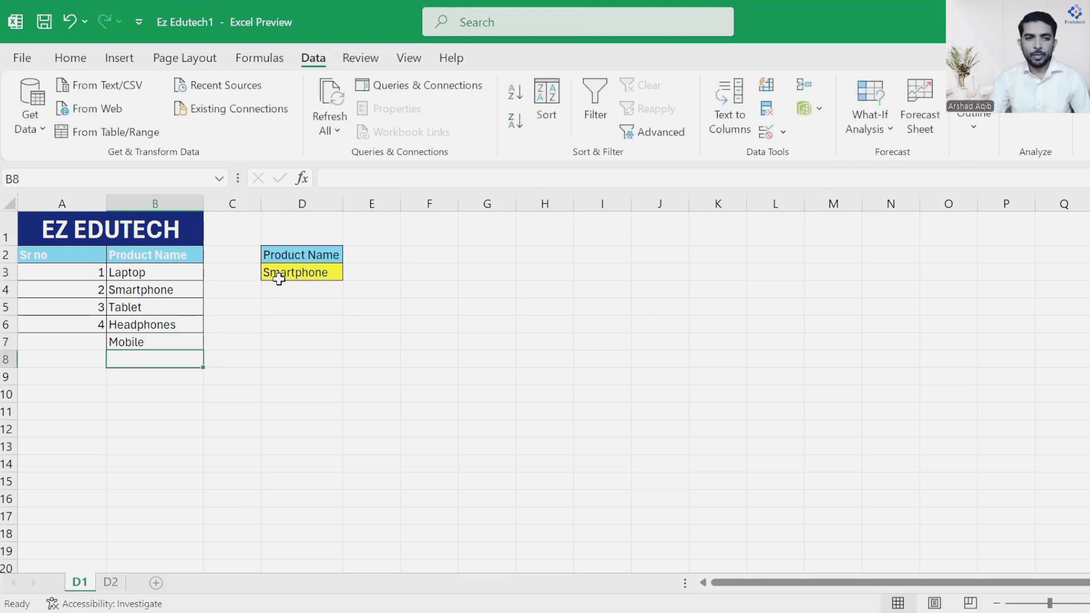
pyautogui.click(310, 275)
pyautogui.click(351, 273)
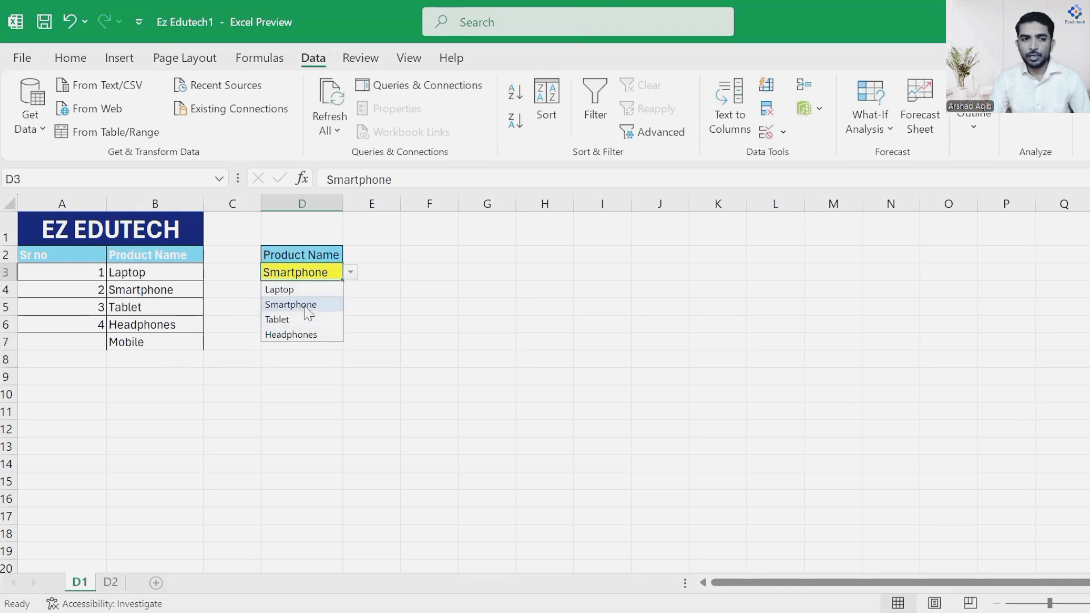
pyautogui.click(267, 382)
# - Replace the source of D3's list validation with the range B3:B7 and check the dropdown options
pyautogui.click(294, 273)
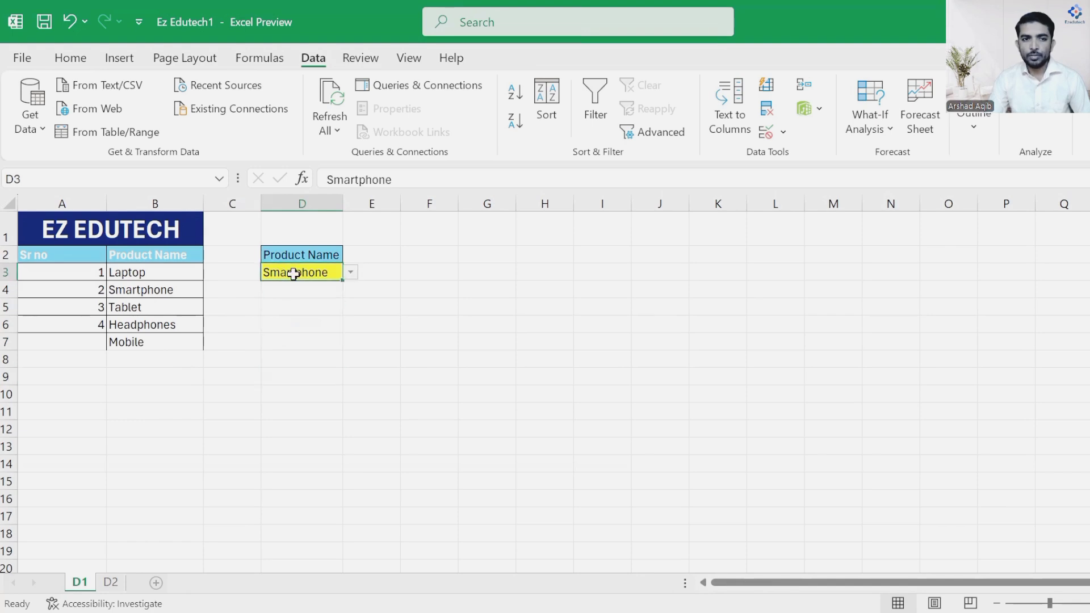
pyautogui.click(784, 133)
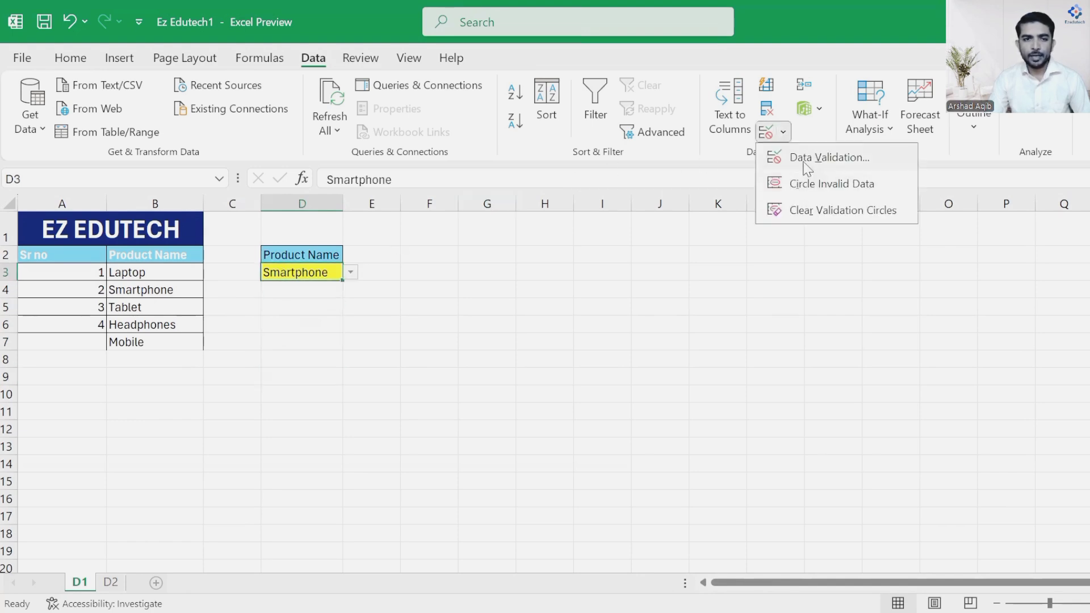
pyautogui.moveTo(720, 398); pyautogui.dragTo(635, 401)
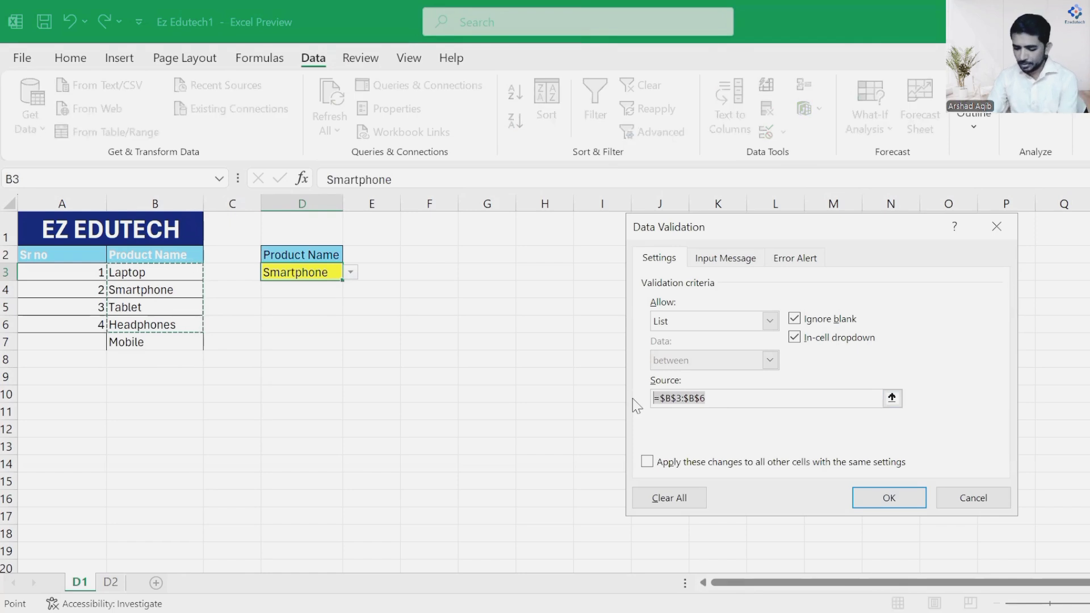
pyautogui.press('BackSpace')
pyautogui.click(130, 274)
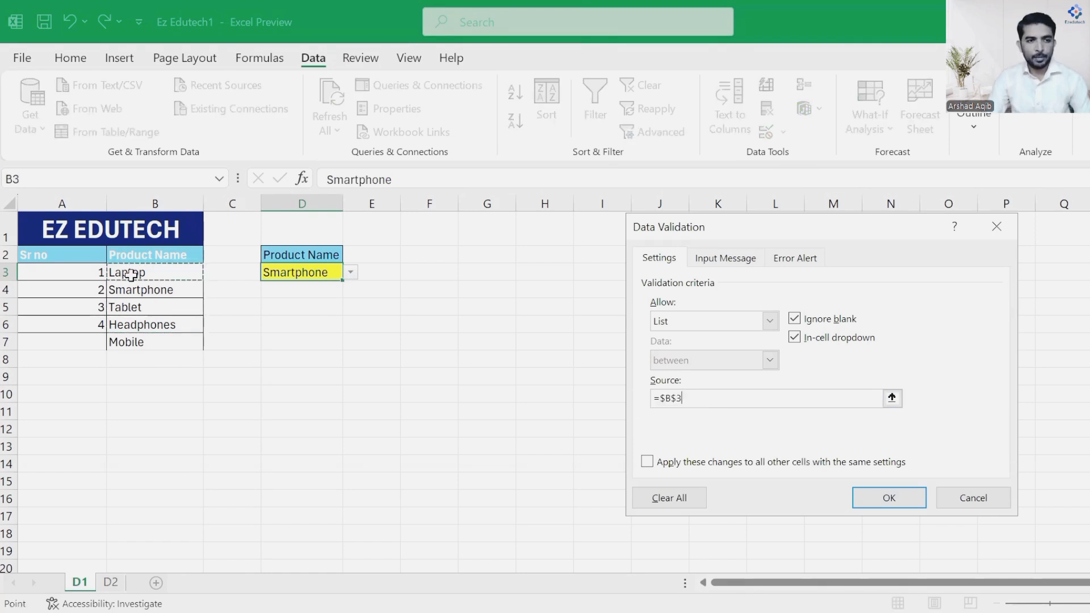
pyautogui.moveTo(131, 275); pyautogui.dragTo(131, 337)
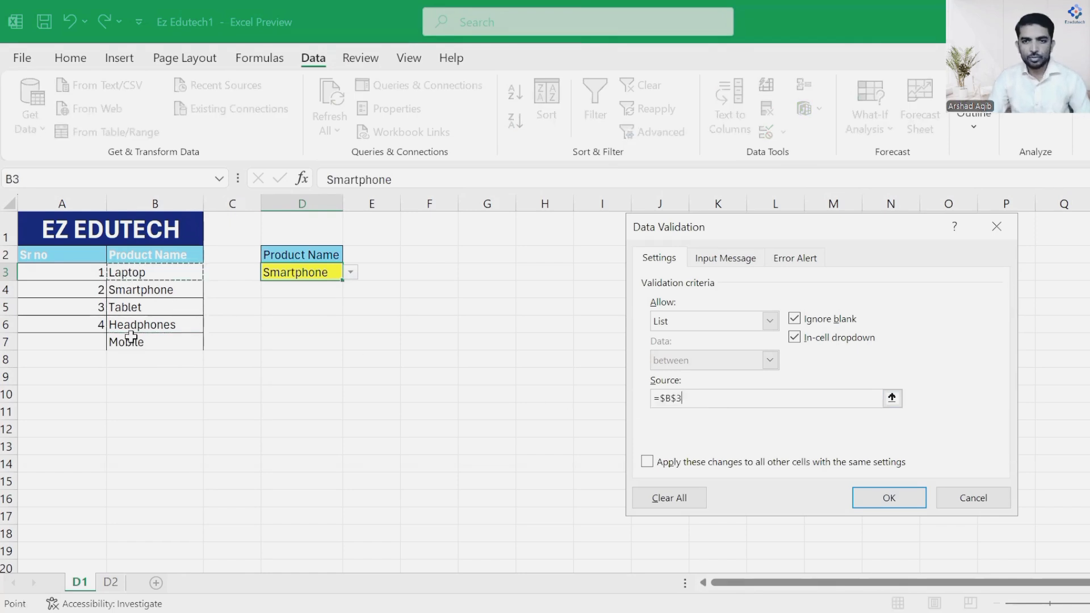
pyautogui.click(888, 498)
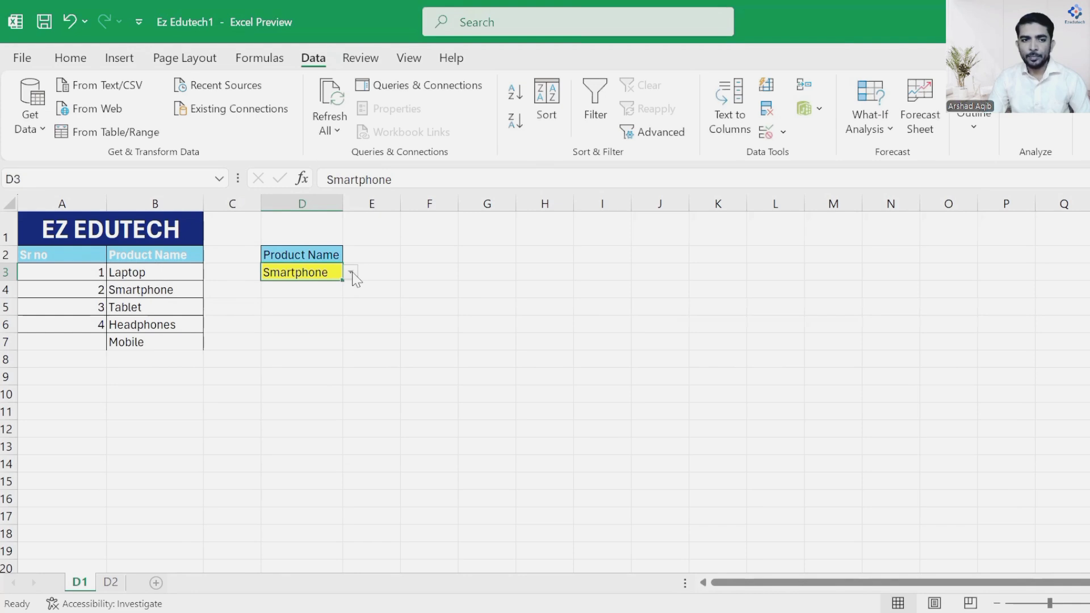
pyautogui.click(351, 273)
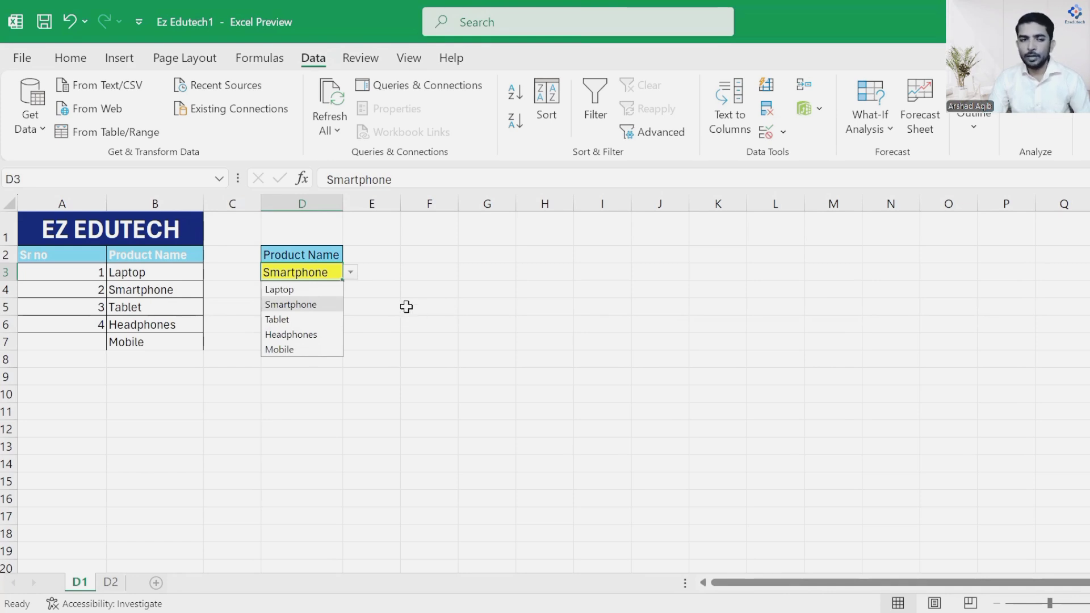
pyautogui.click(403, 357)
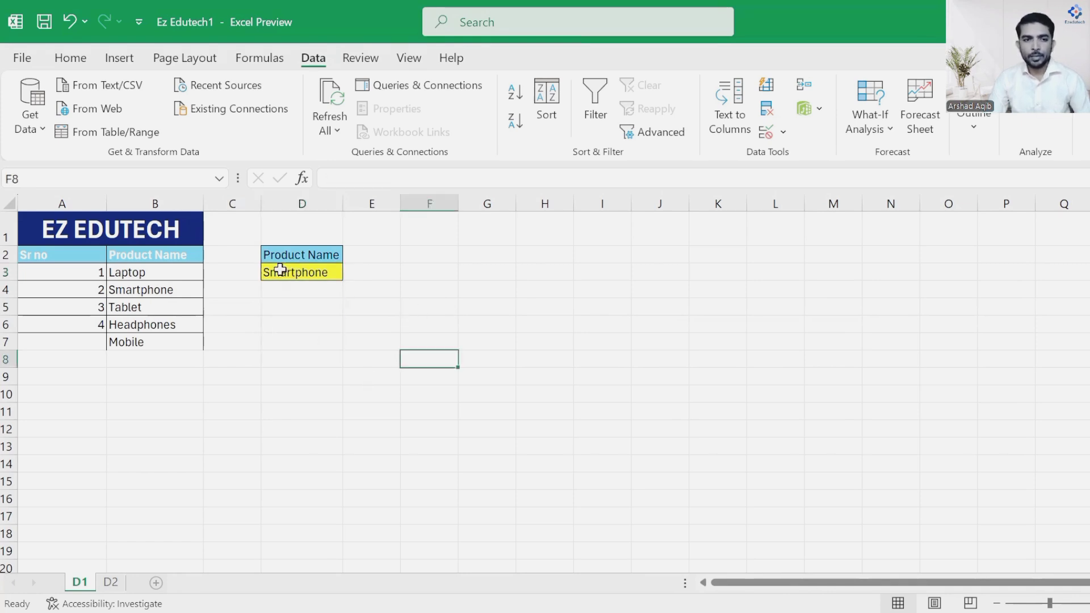
pyautogui.click(293, 273)
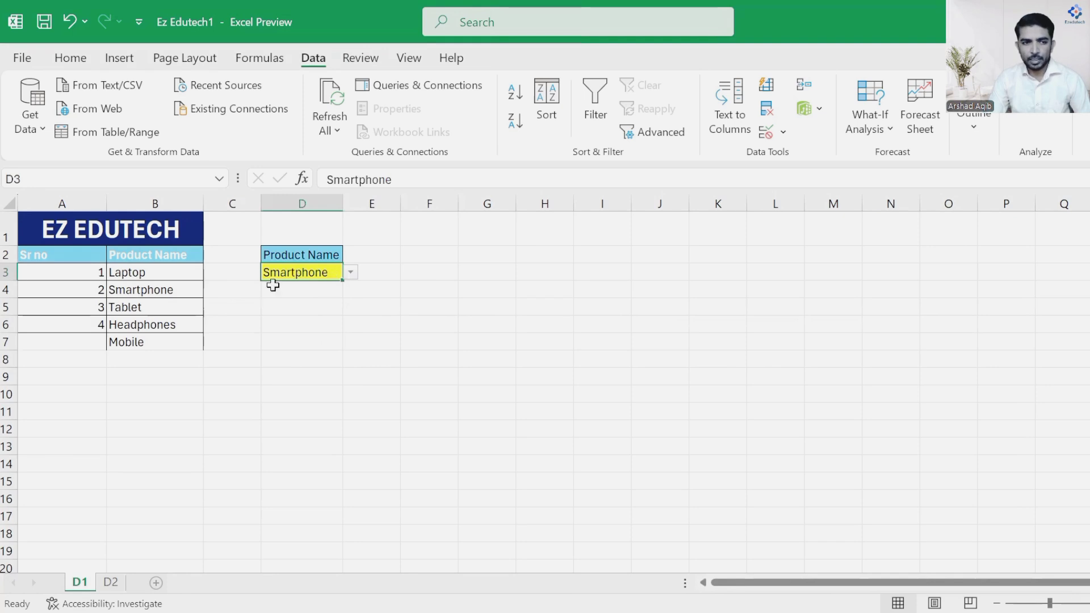
pyautogui.click(350, 273)
pyautogui.click(579, 340)
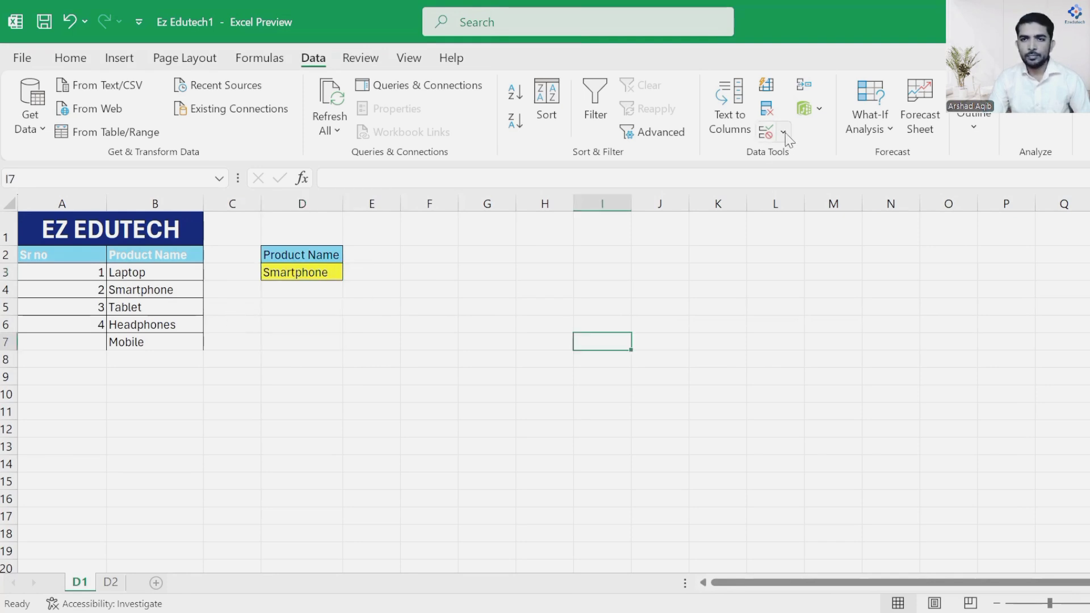
# - Clear all data validation from cell D3 and delete row 7, which holds the Mobile entry
pyautogui.click(303, 272)
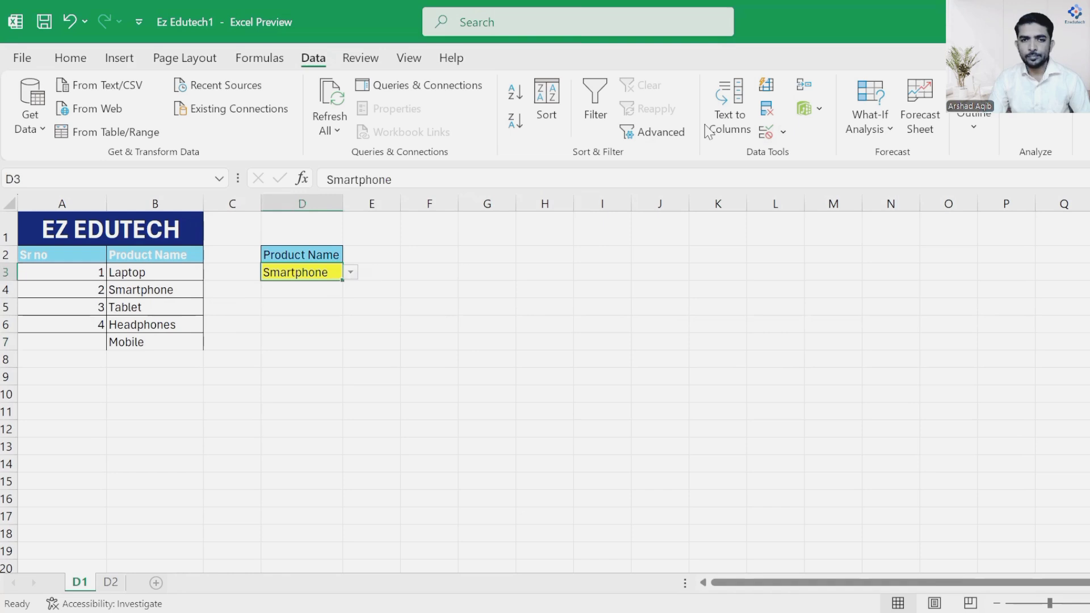
pyautogui.click(786, 134)
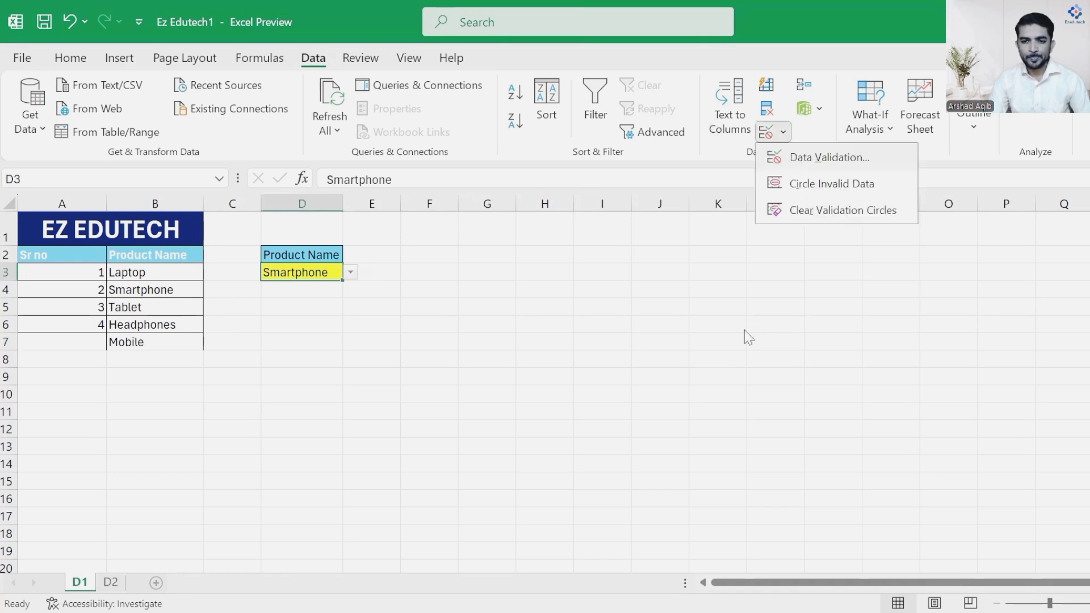
pyautogui.press('v')
pyautogui.click(669, 497)
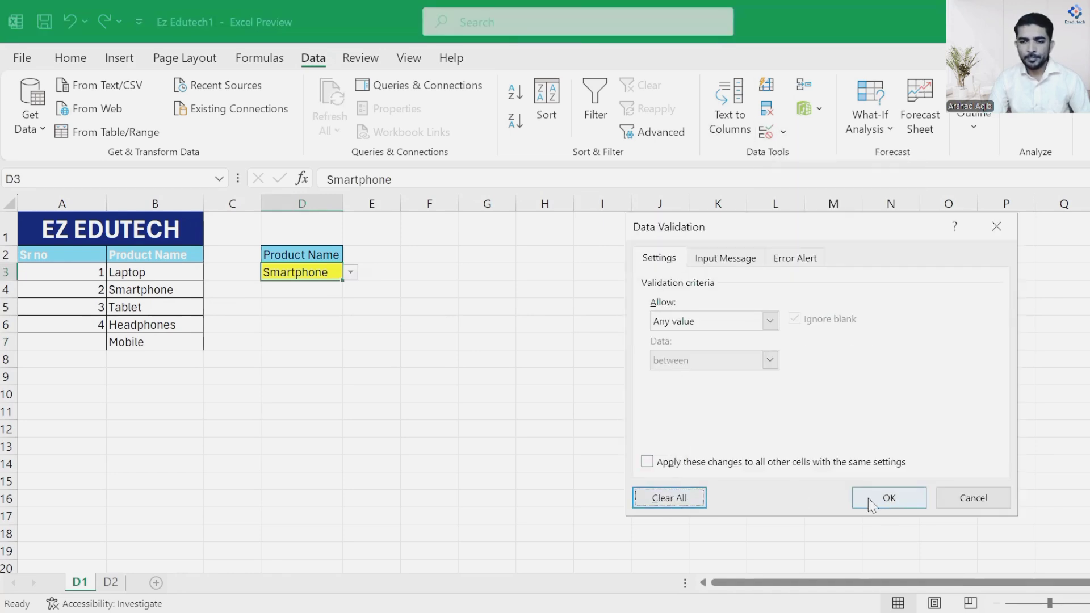
pyautogui.click(887, 498)
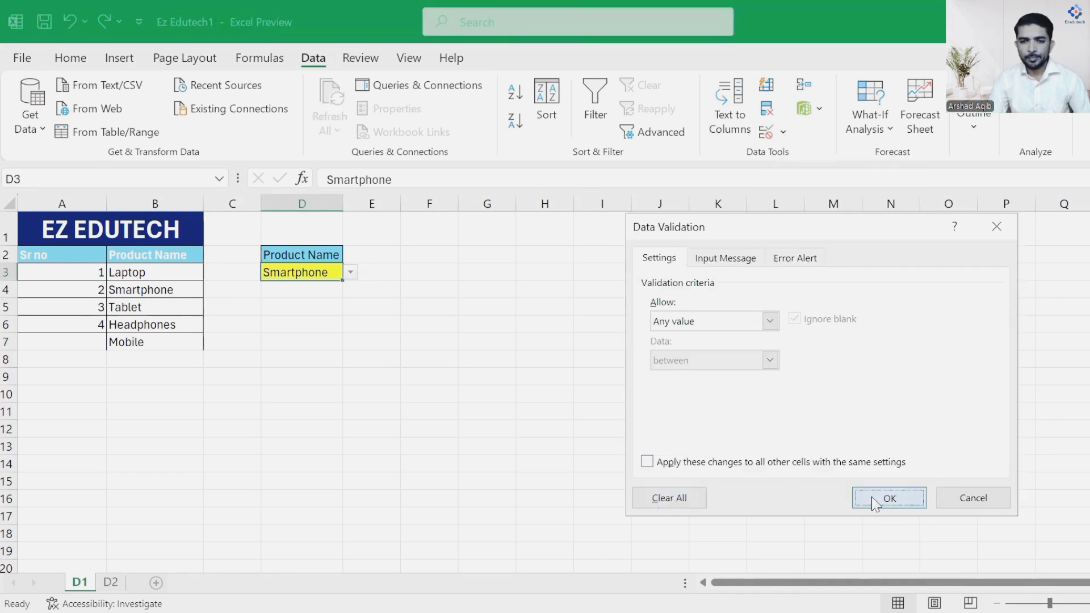
pyautogui.click(6, 343)
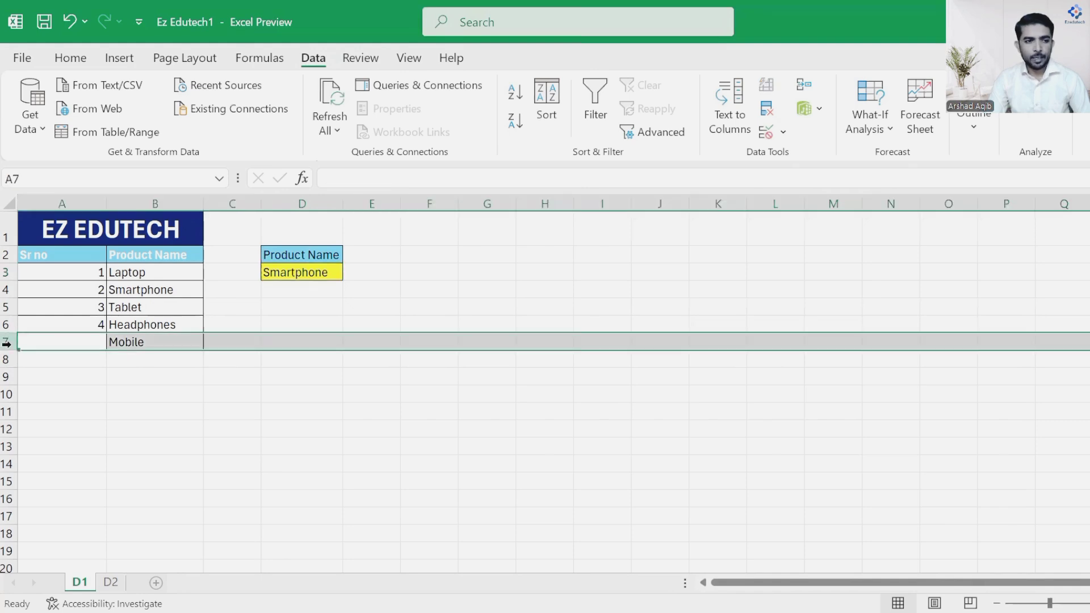
pyautogui.rightClick(7, 343)
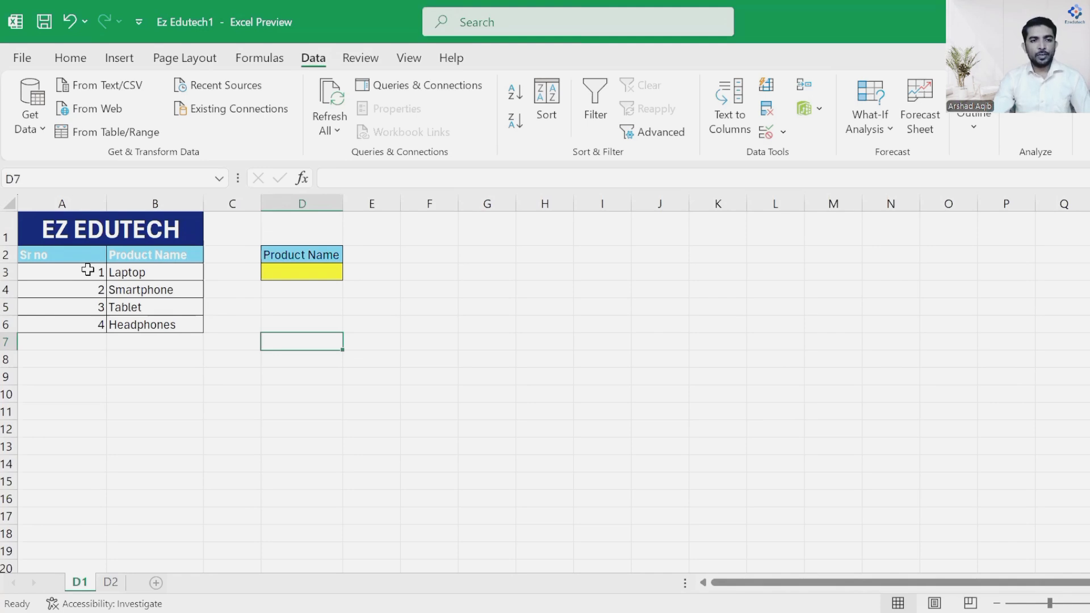
# - Convert the product list in A2:B6 into a table that has headers
pyautogui.moveTo(48, 256); pyautogui.dragTo(165, 327)
pyautogui.click(91, 292)
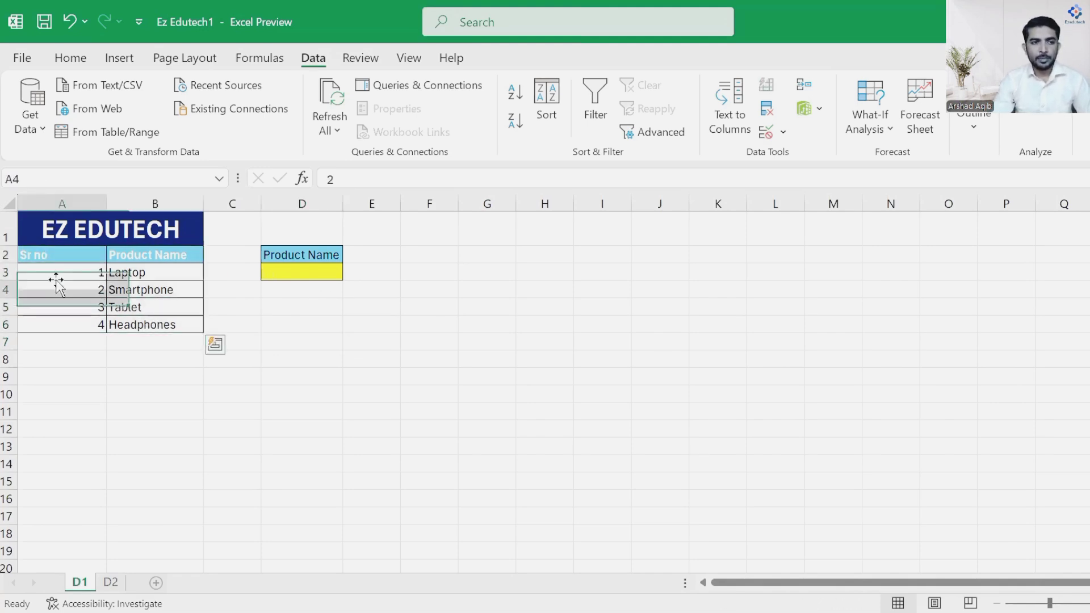
pyautogui.moveTo(25, 253); pyautogui.dragTo(165, 322)
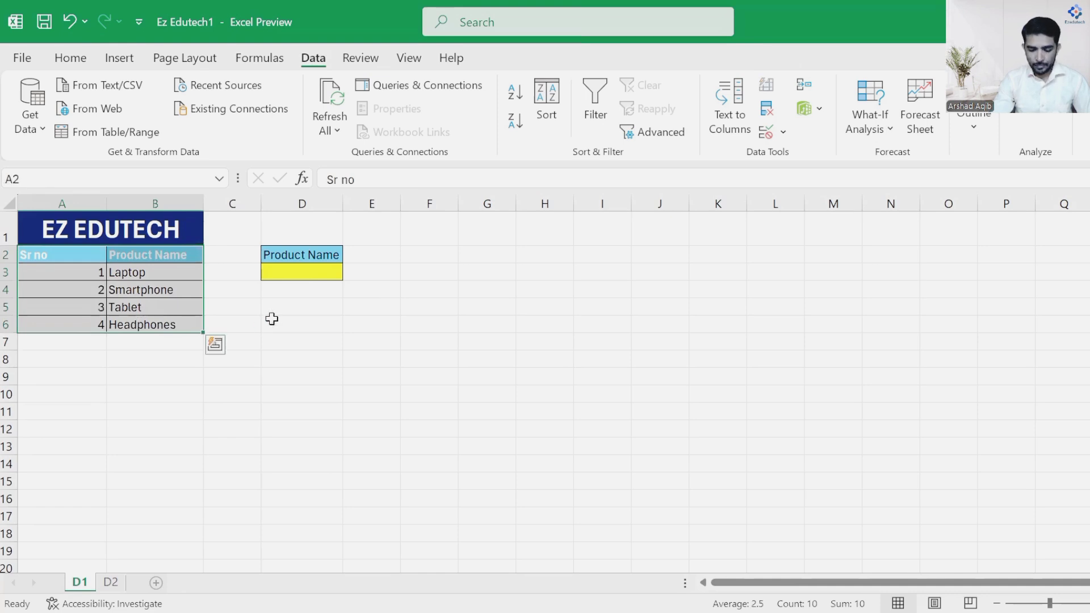
pyautogui.click(118, 59)
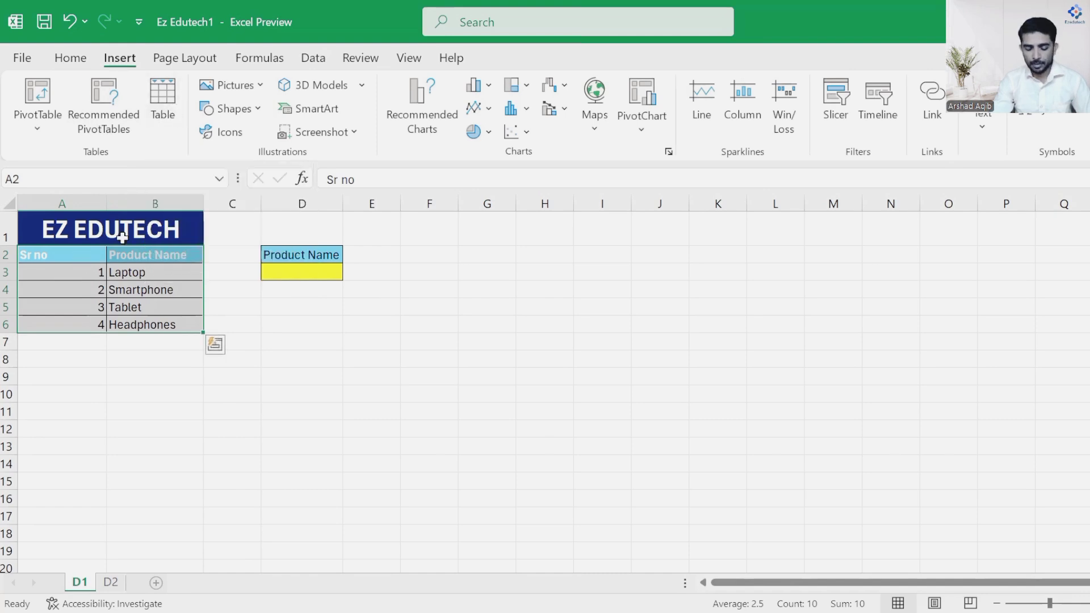
pyautogui.click(163, 113)
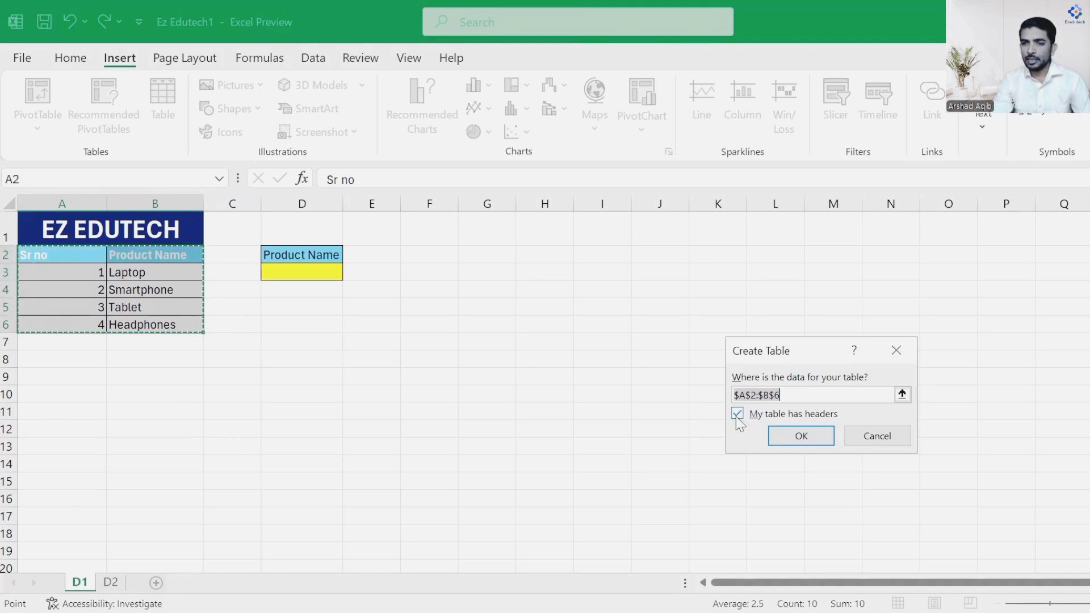
pyautogui.click(802, 436)
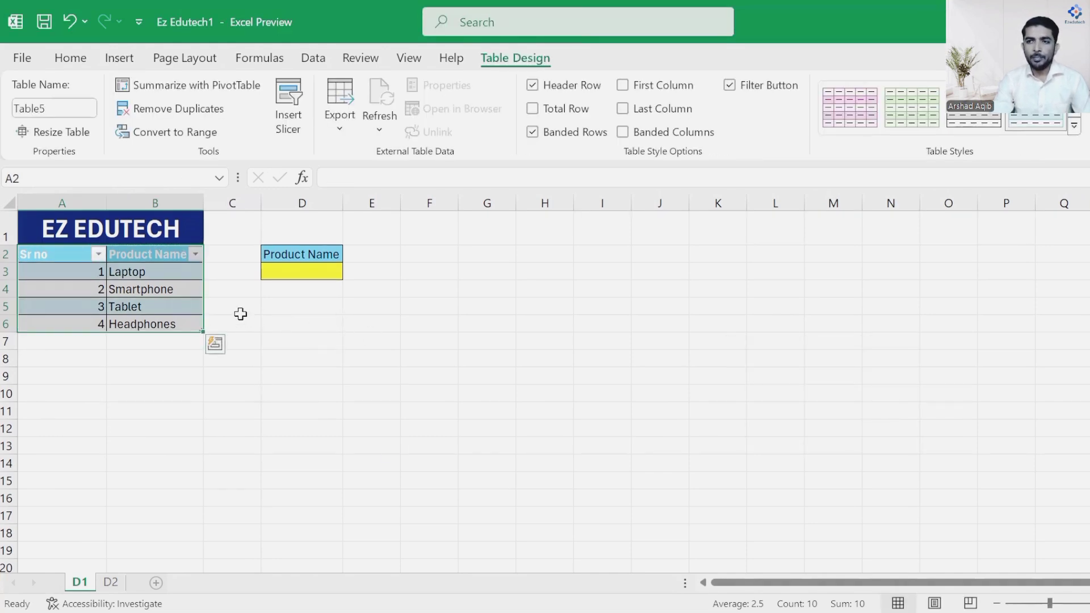
# - Add a list validation to cell D3 with the source B3:B6 and choose Smartphone from its dropdown
pyautogui.click(292, 278)
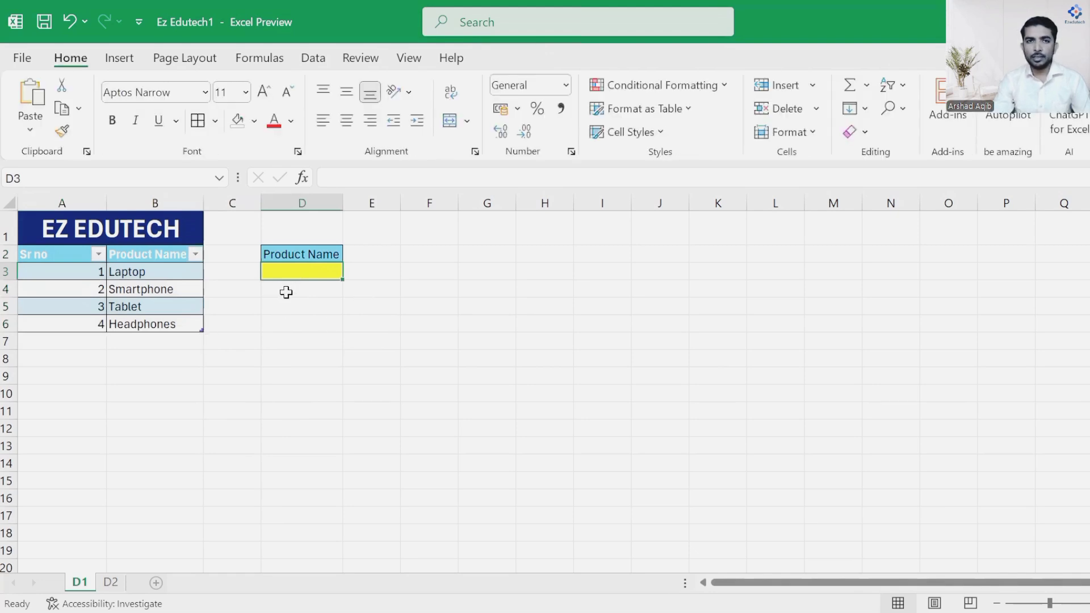
pyautogui.click(312, 59)
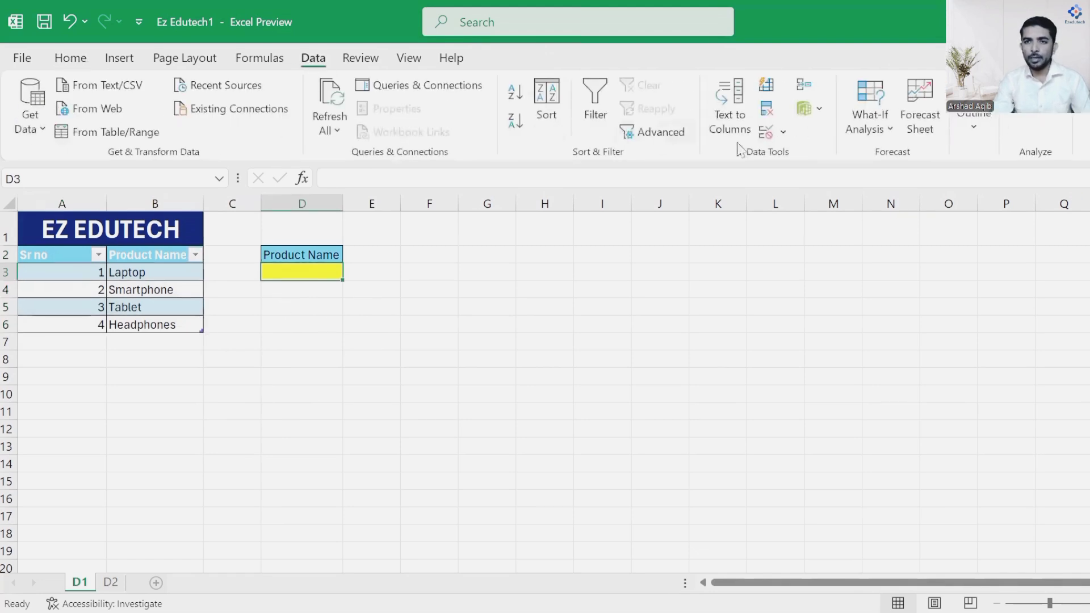
pyautogui.click(784, 132)
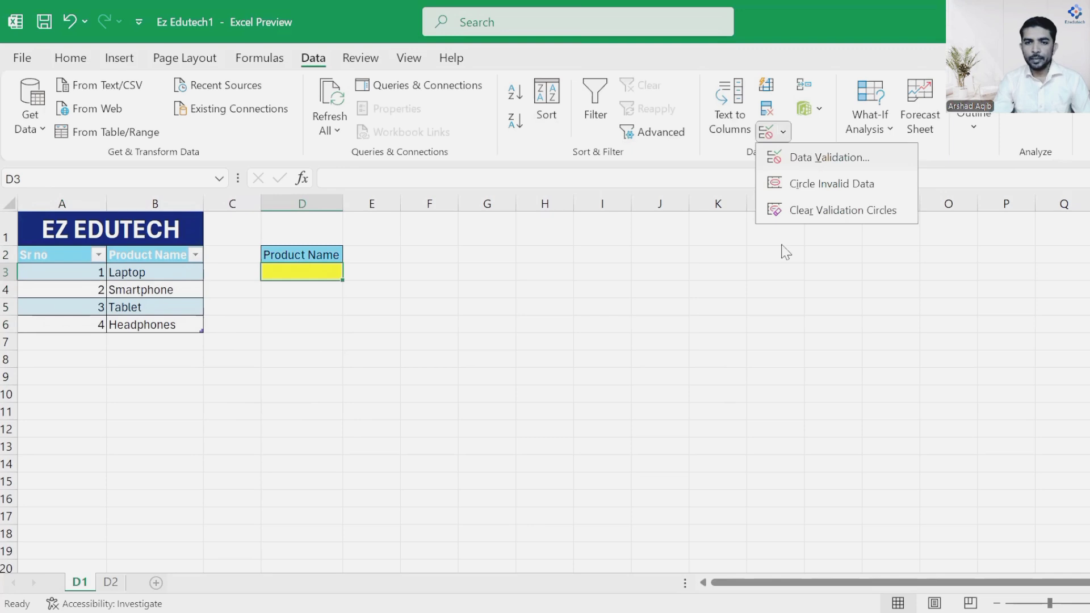
pyautogui.press('v')
pyautogui.click(703, 322)
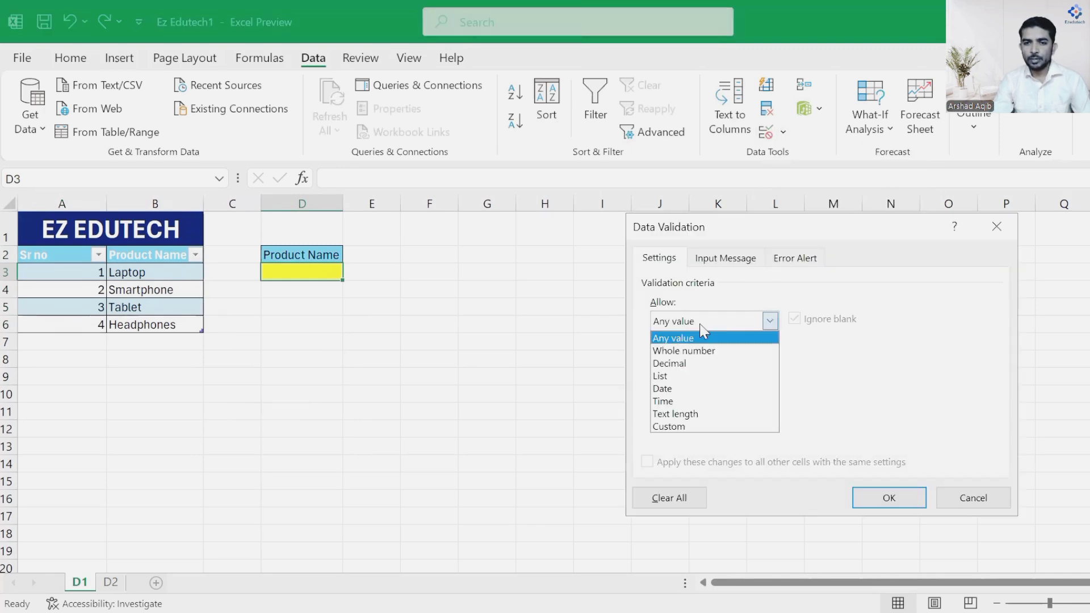
pyautogui.click(684, 376)
pyautogui.click(681, 397)
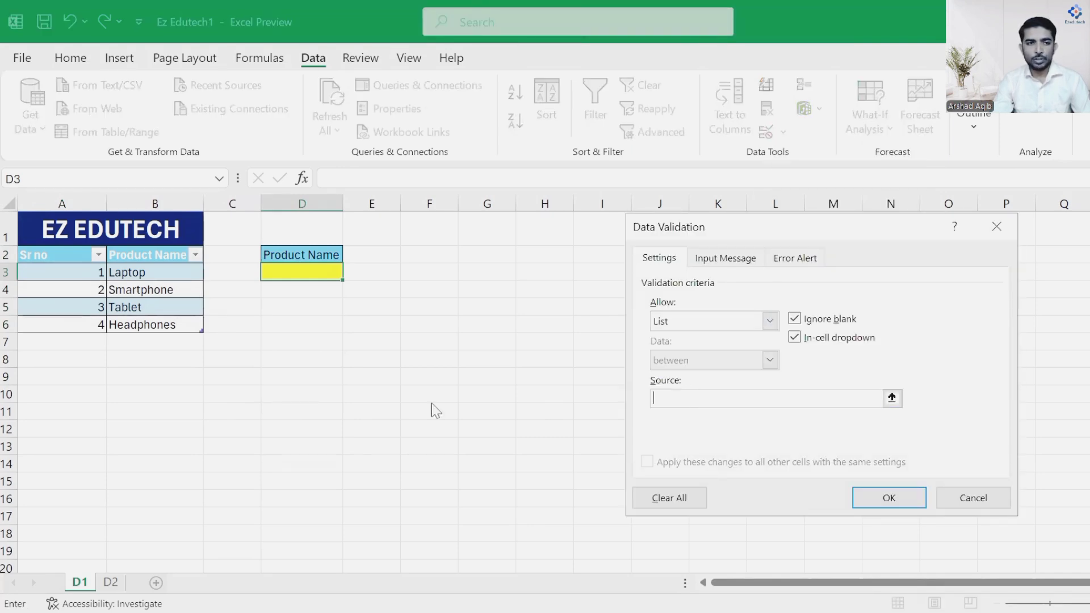
pyautogui.click(129, 277)
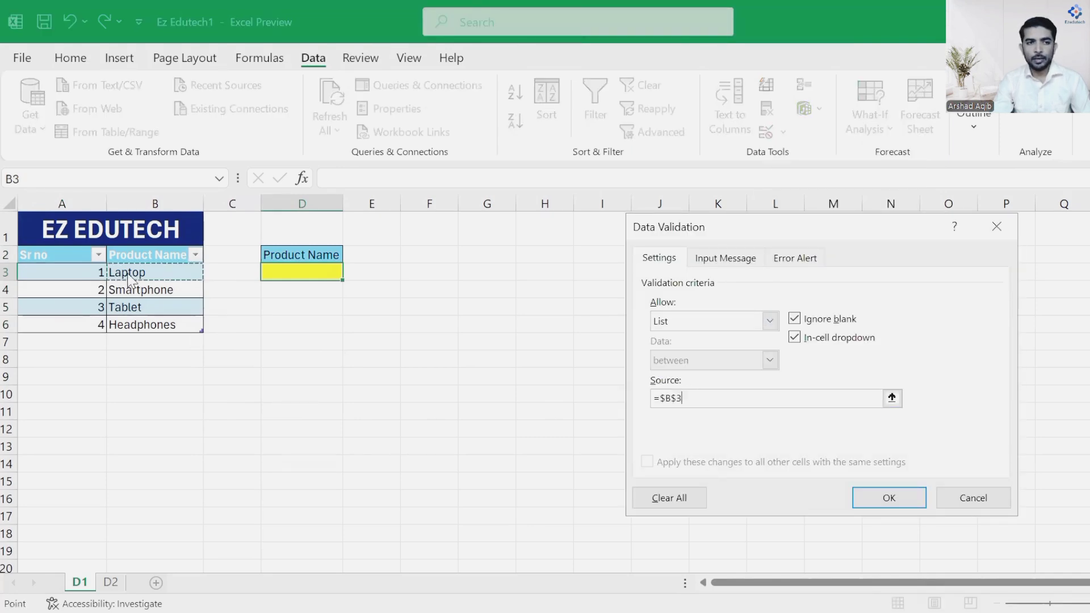
pyautogui.keyDown('shift'); pyautogui.click(141, 322); pyautogui.keyUp('shift')
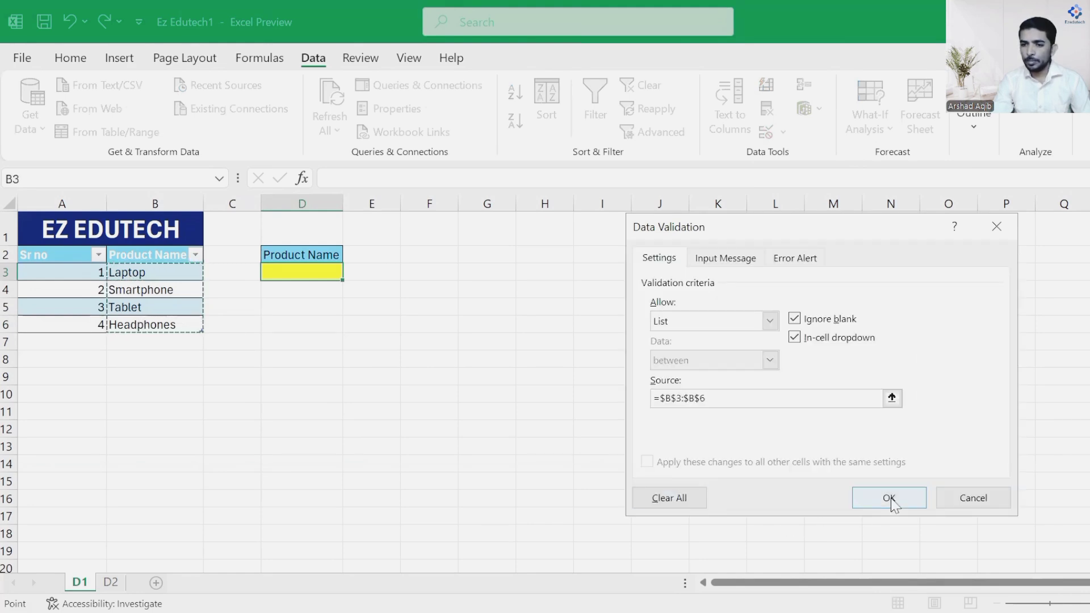
pyautogui.click(889, 498)
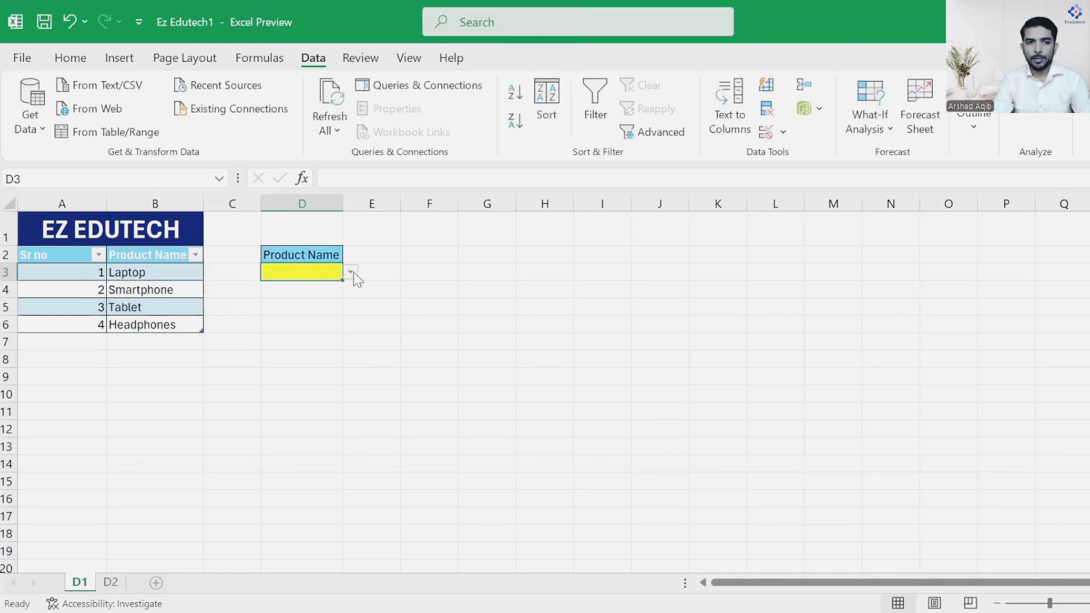
pyautogui.hotkey('alt', 'Down')
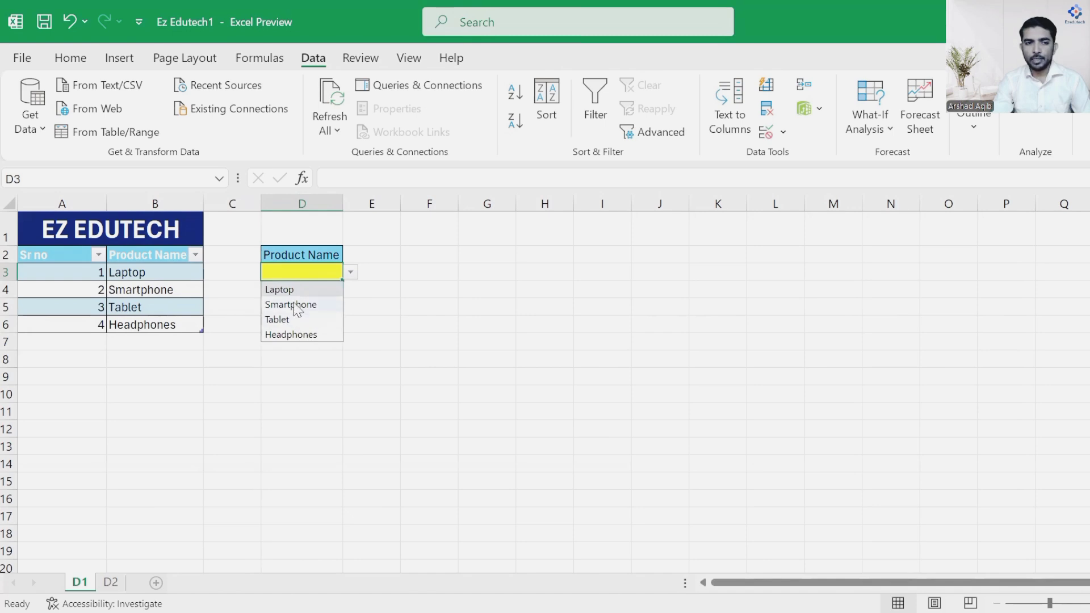
pyautogui.click(296, 307)
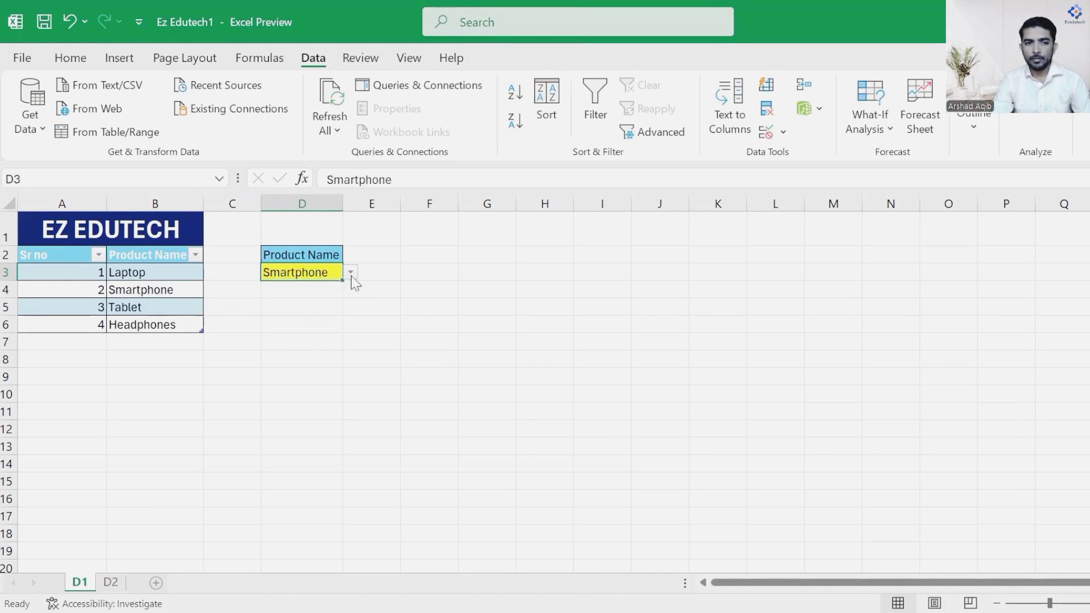
# - Add Mobile in cell B7 below the table's last product and choose it from D3's dropdown
pyautogui.click(134, 342)
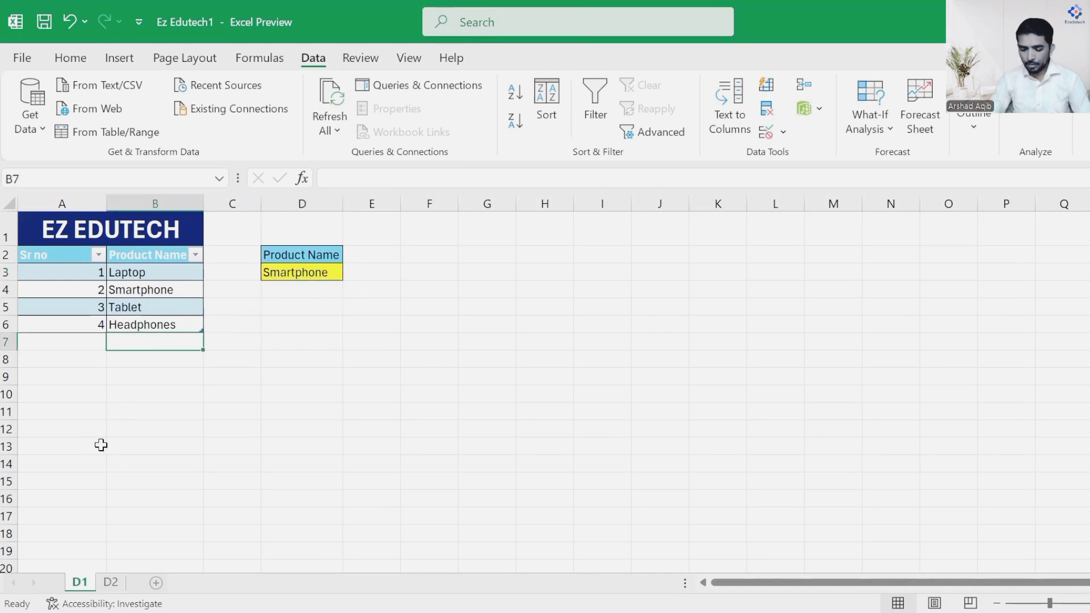
pyautogui.write('Mo')
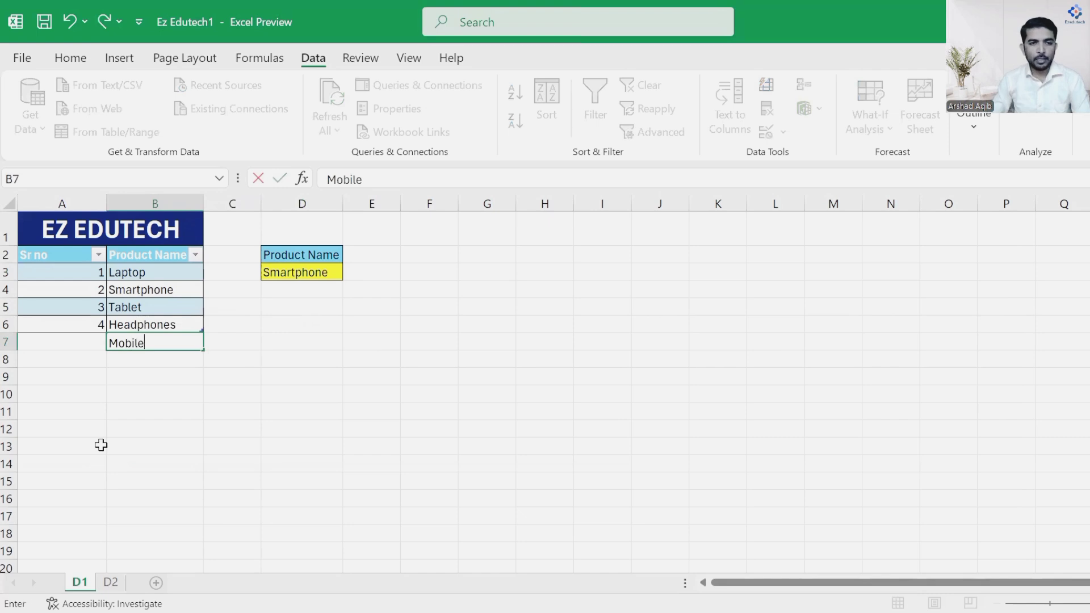
pyautogui.write('bile')
pyautogui.press('Return')
pyautogui.click(335, 278)
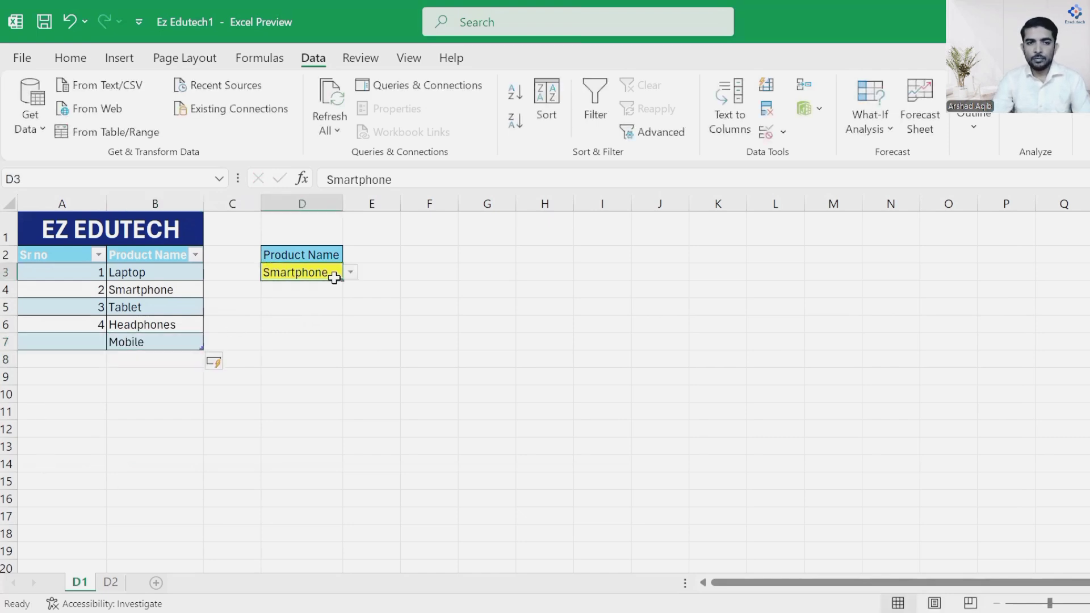
pyautogui.click(349, 274)
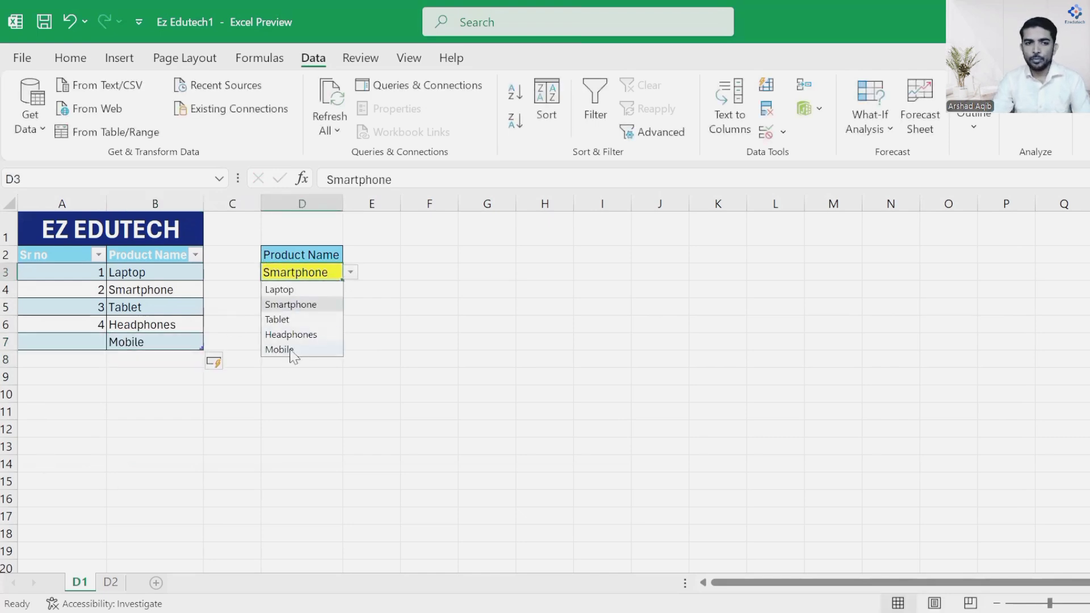
pyautogui.click(292, 351)
# - Add TV in cell B8 below Mobile and choose Headphones from D3's dropdown
pyautogui.click(126, 361)
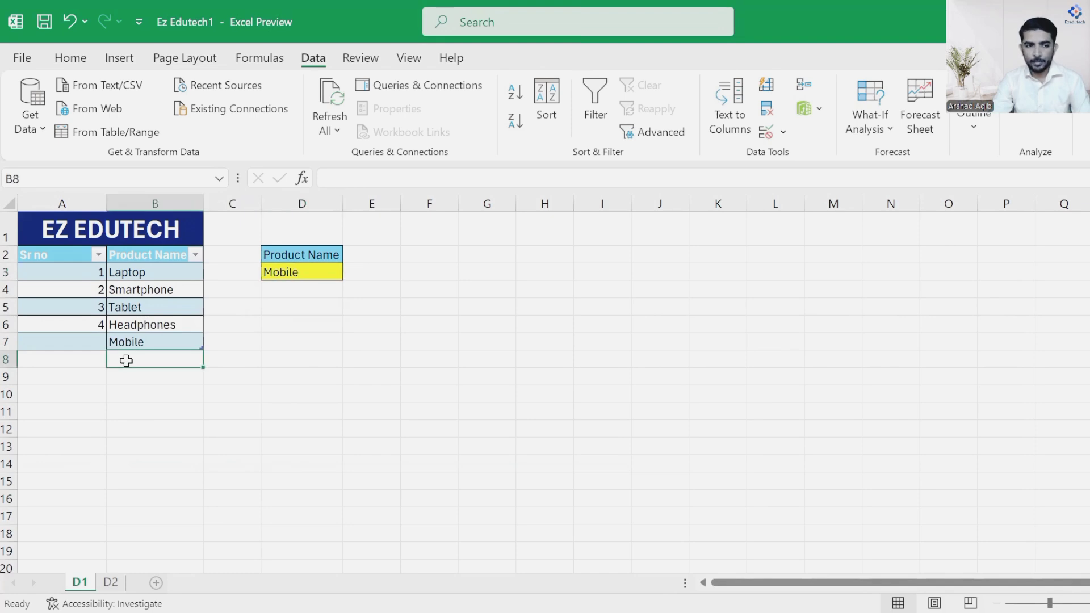
pyautogui.write('TV')
pyautogui.press('Return')
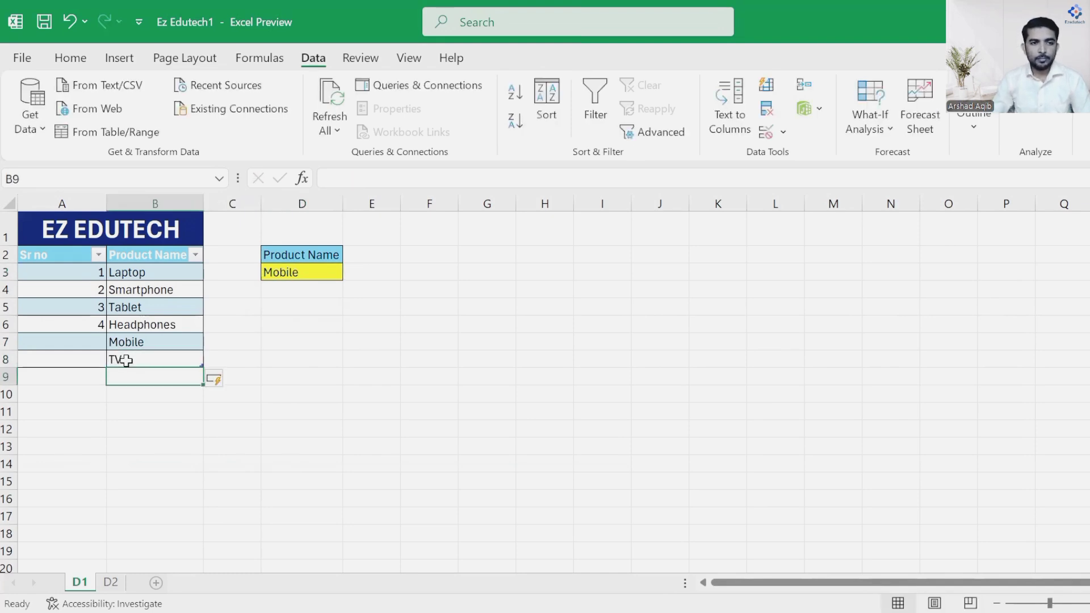
pyautogui.click(296, 273)
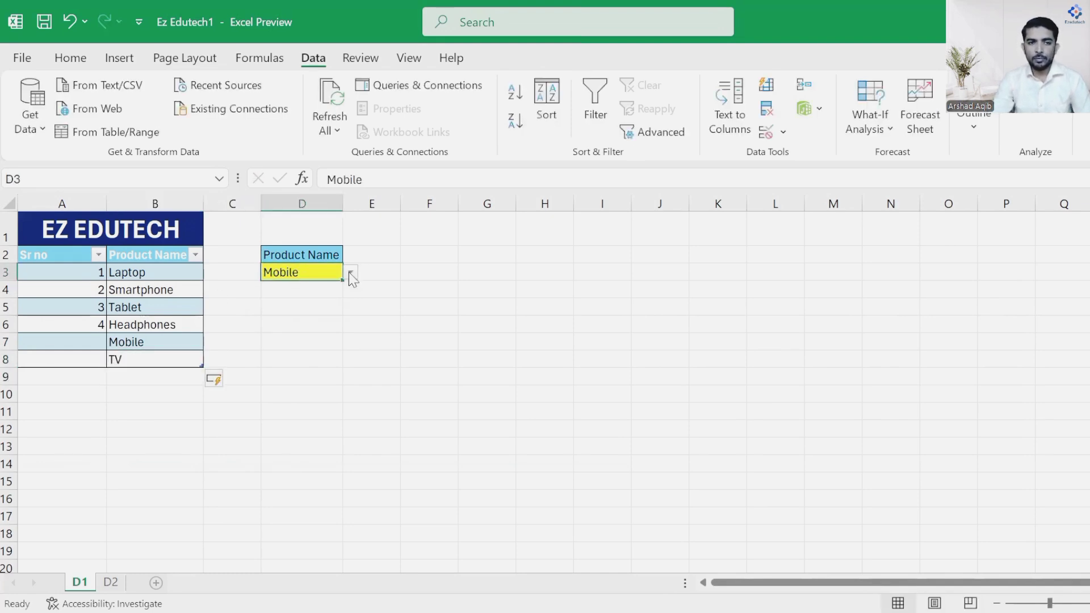
pyautogui.click(352, 273)
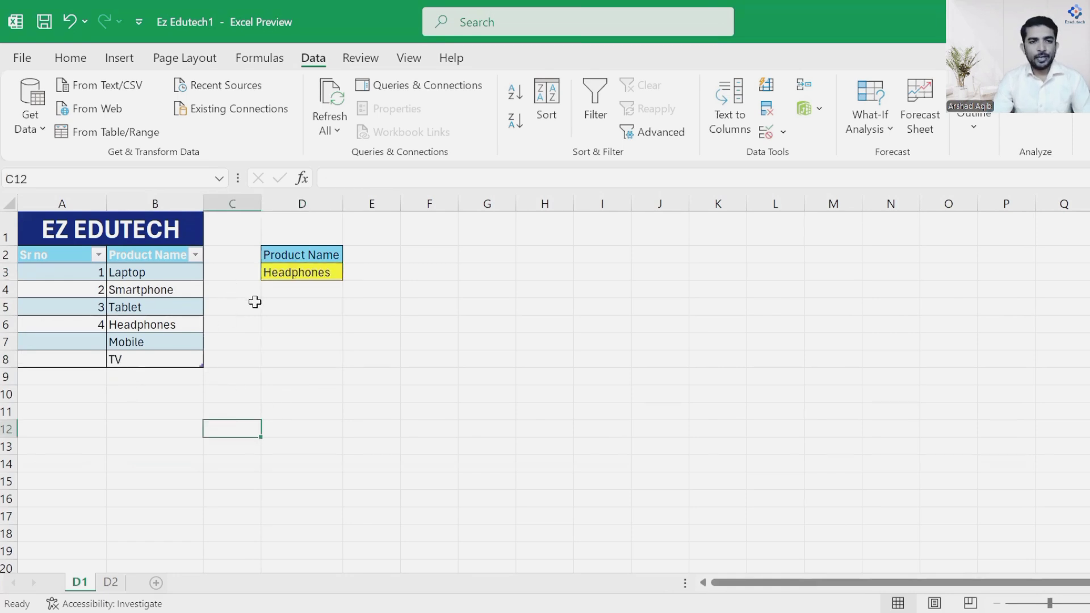
# - Add apple in cell B9 below TV and choose it from D3's dropdown
pyautogui.click(132, 378)
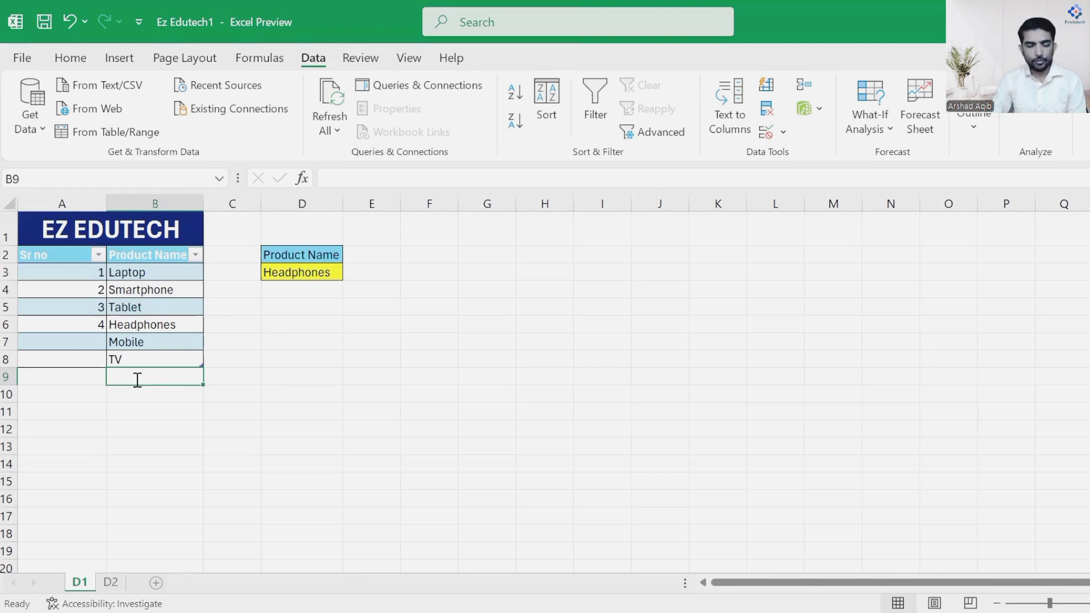
pyautogui.write('apple')
pyautogui.press('Return')
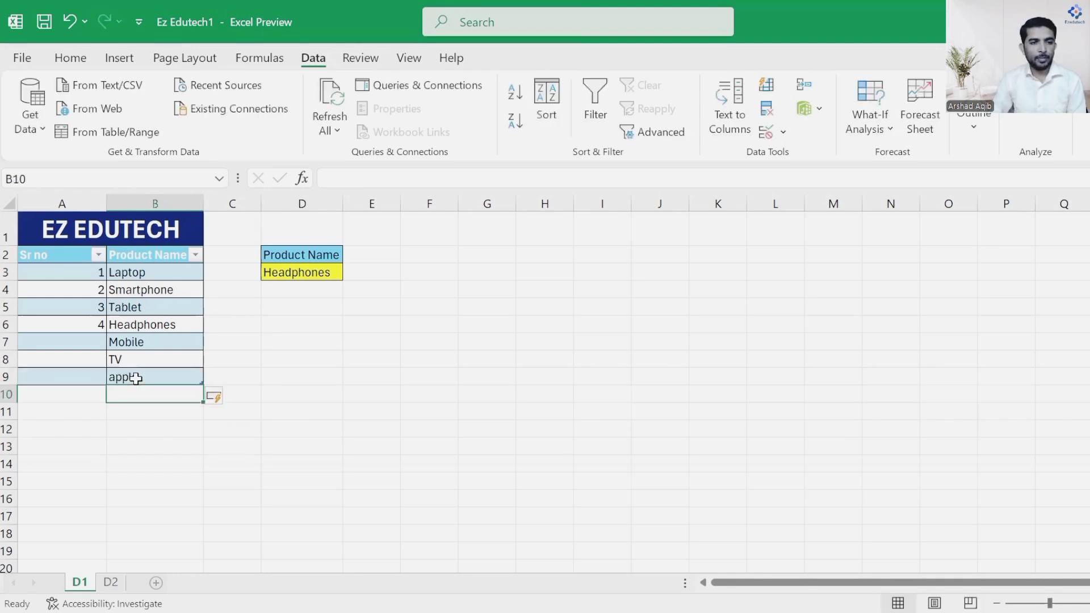
pyautogui.click(305, 268)
pyautogui.click(352, 273)
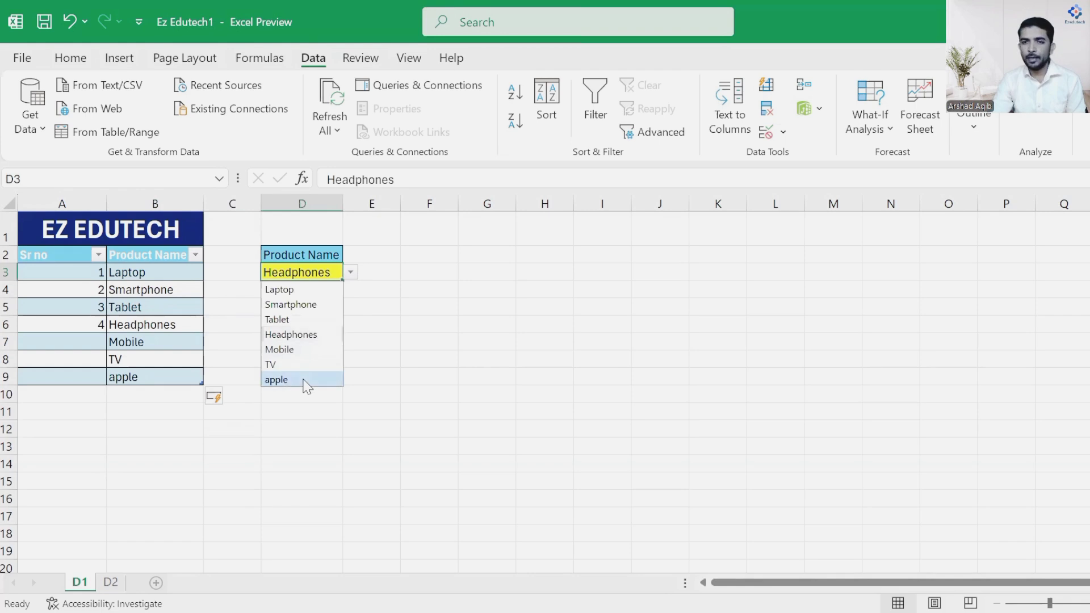
pyautogui.click(307, 378)
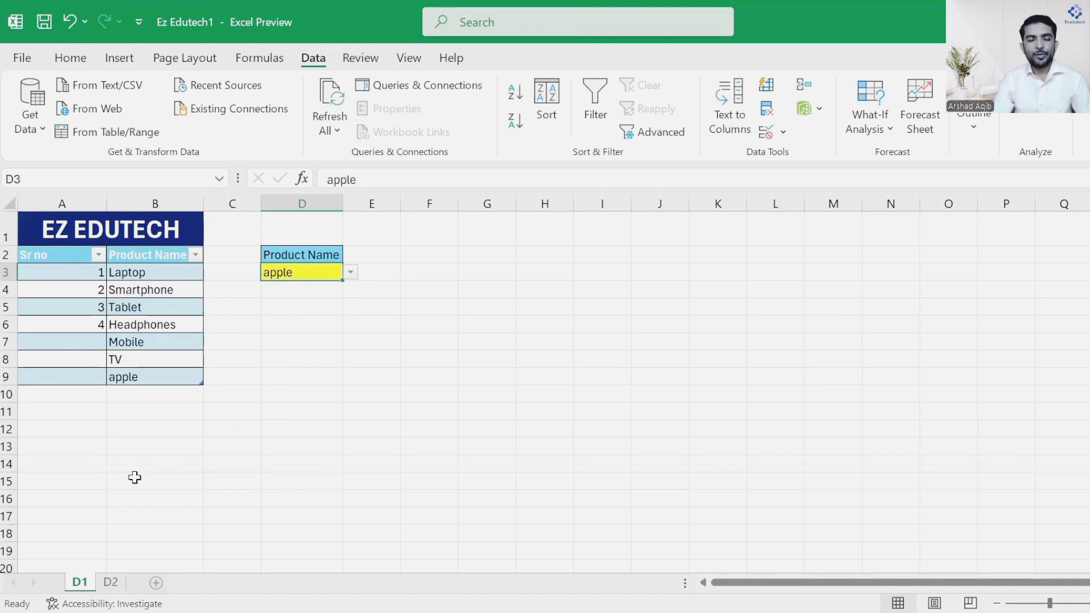
# - Switch to sheet D2 and examine the Fruits, Vegetables and Dairy headings and the items listed below each
pyautogui.click(111, 582)
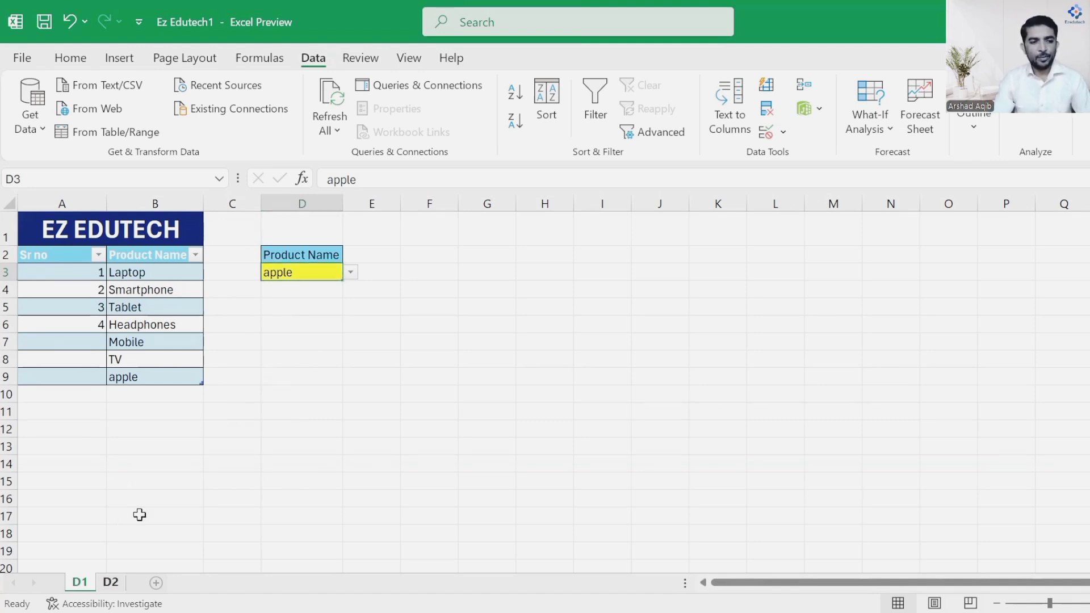
pyautogui.click(153, 381)
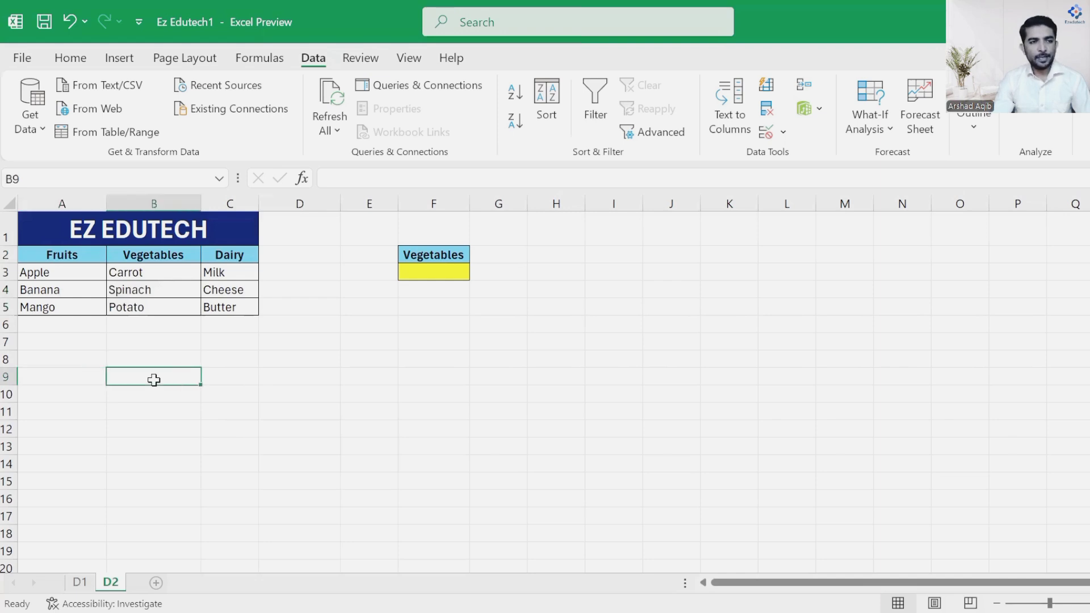
pyautogui.moveTo(48, 238); pyautogui.dragTo(161, 307)
pyautogui.click(200, 367)
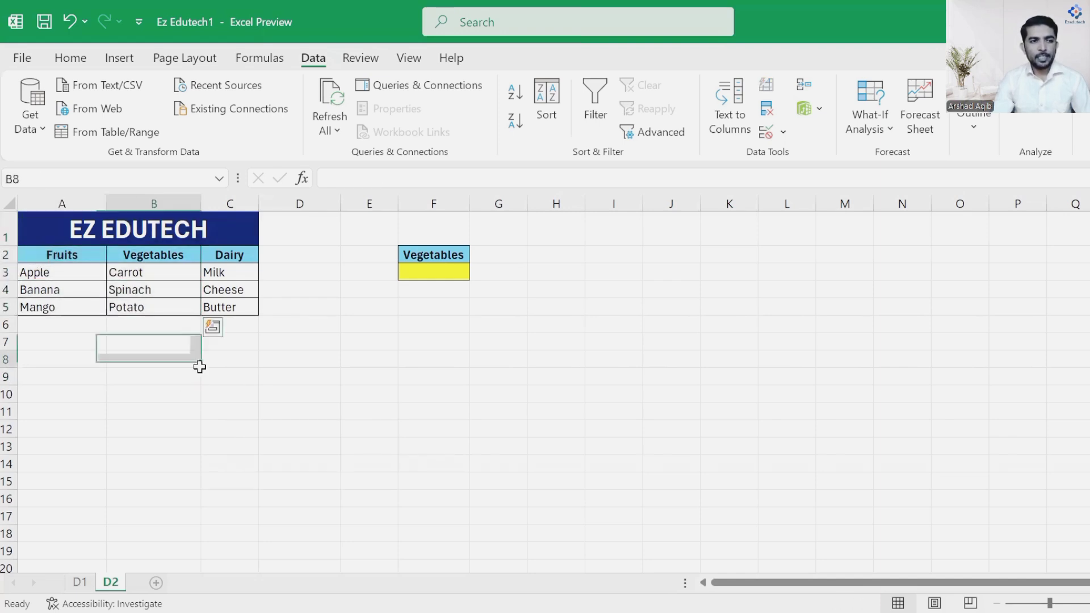
pyautogui.click(46, 255)
pyautogui.click(156, 253)
pyautogui.click(227, 255)
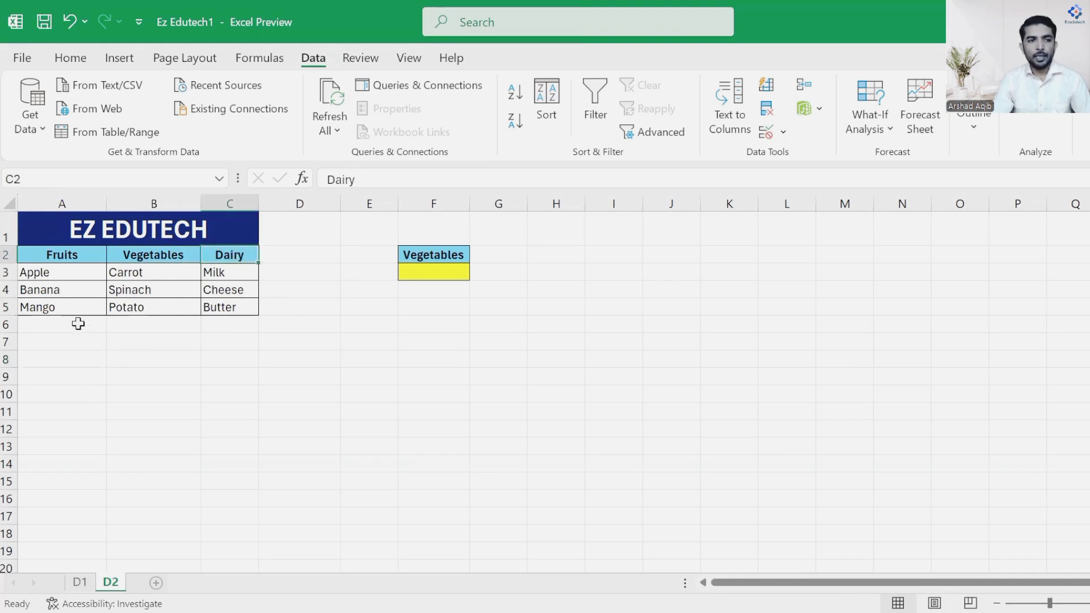
pyautogui.click(37, 257)
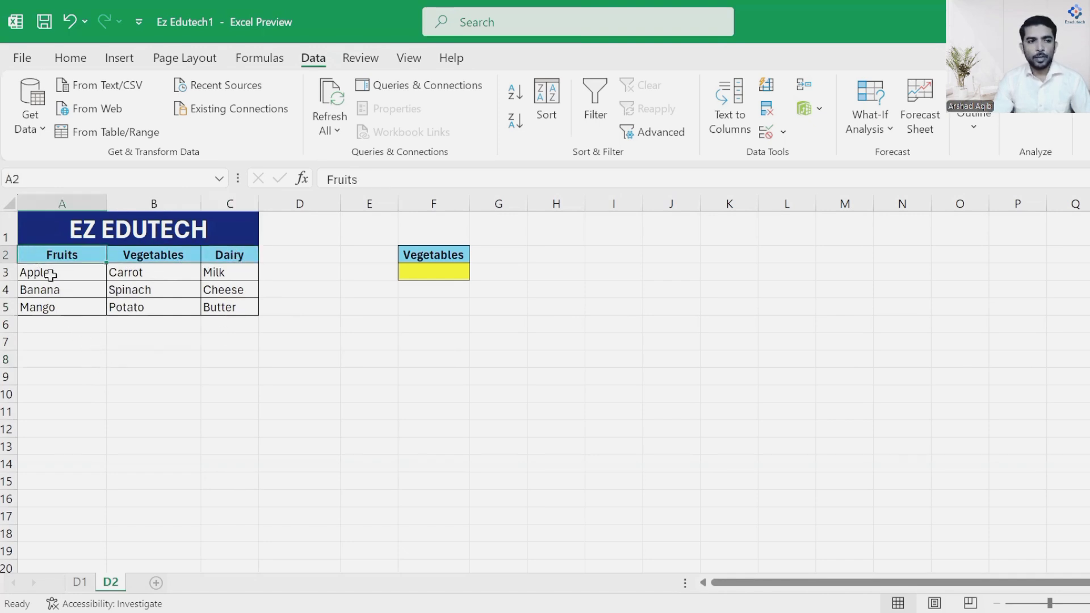
pyautogui.moveTo(40, 270); pyautogui.dragTo(61, 312)
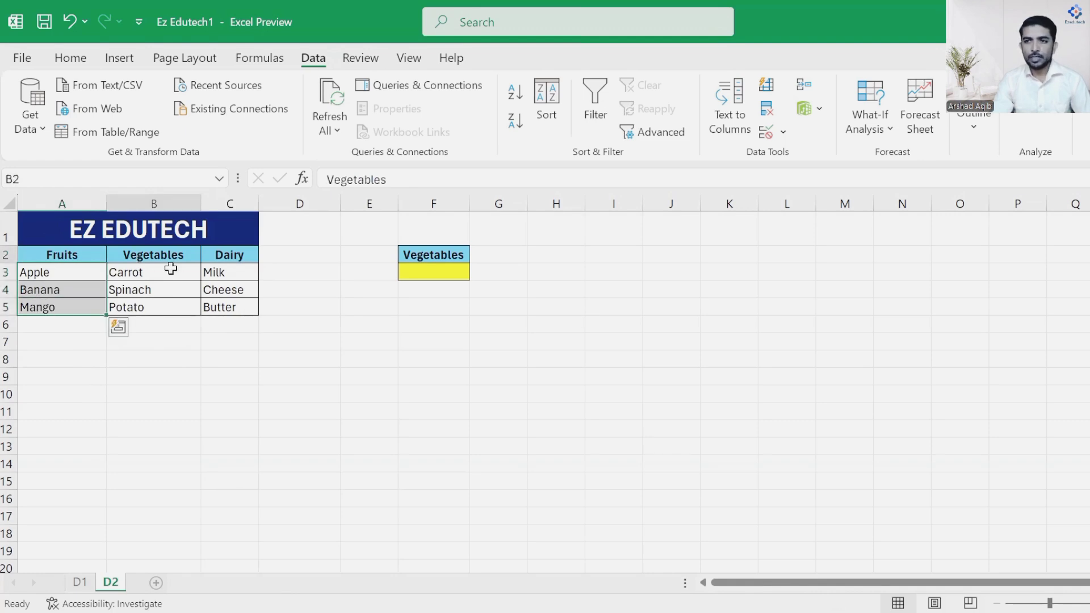
pyautogui.moveTo(134, 274); pyautogui.dragTo(134, 306)
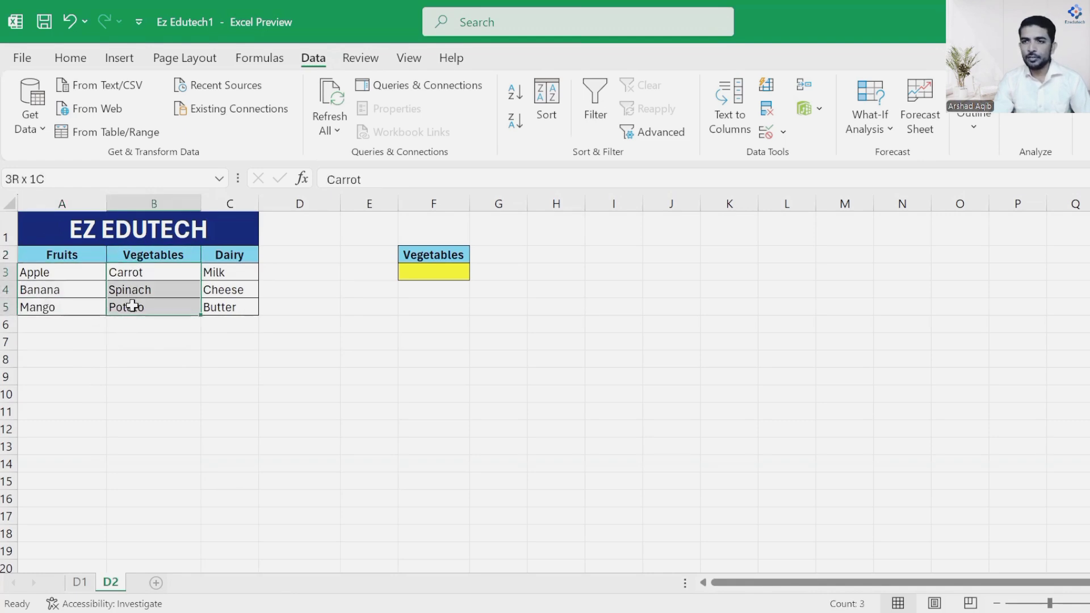
pyautogui.click(219, 254)
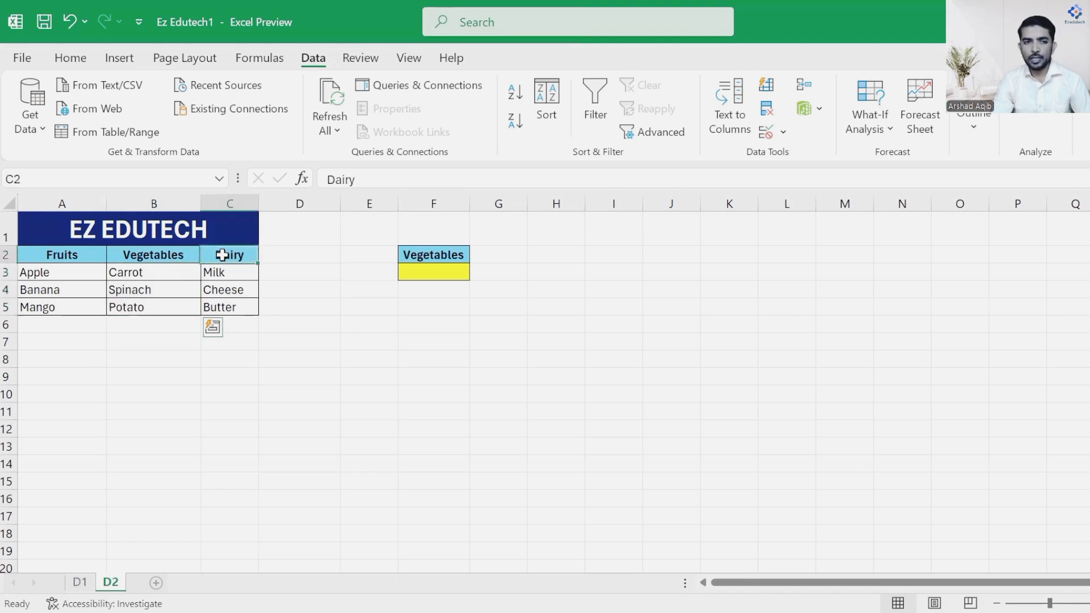
pyautogui.click(221, 274)
pyautogui.click(224, 293)
pyautogui.click(228, 307)
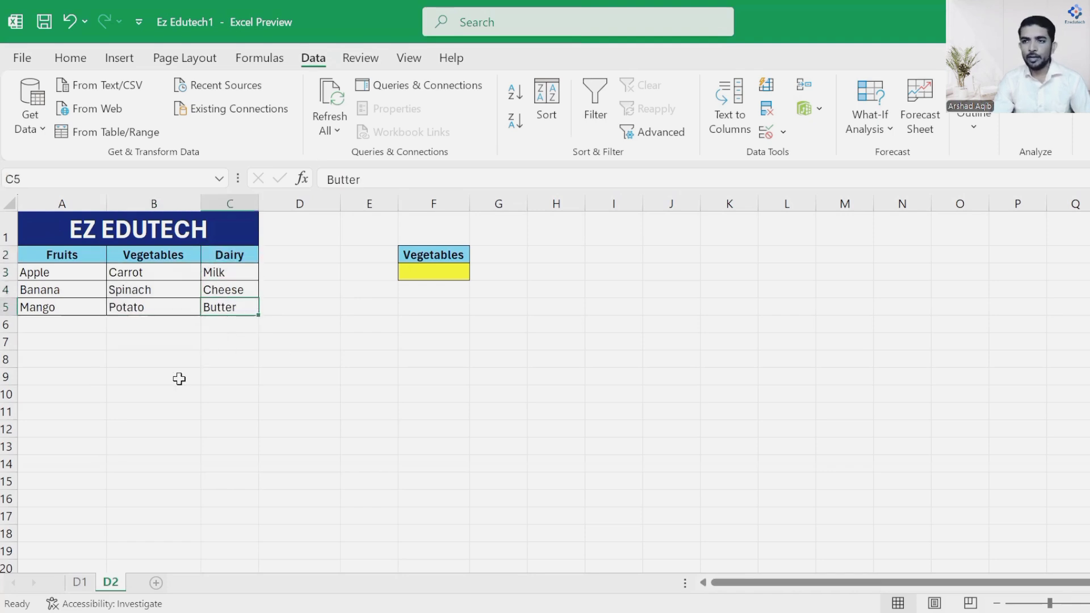
pyautogui.click(170, 361)
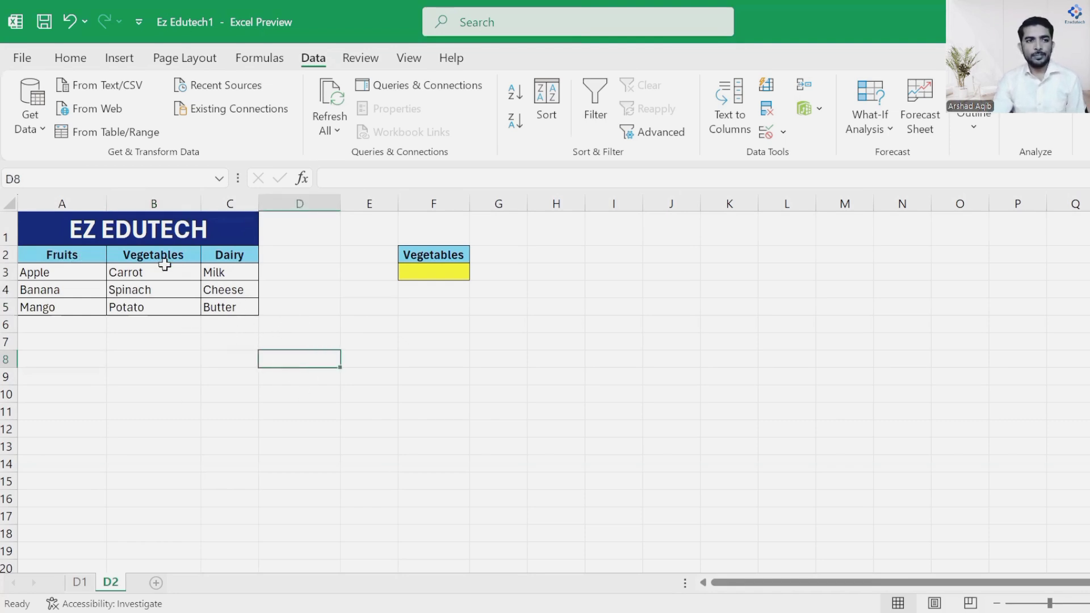
pyautogui.moveTo(62, 255); pyautogui.dragTo(227, 308)
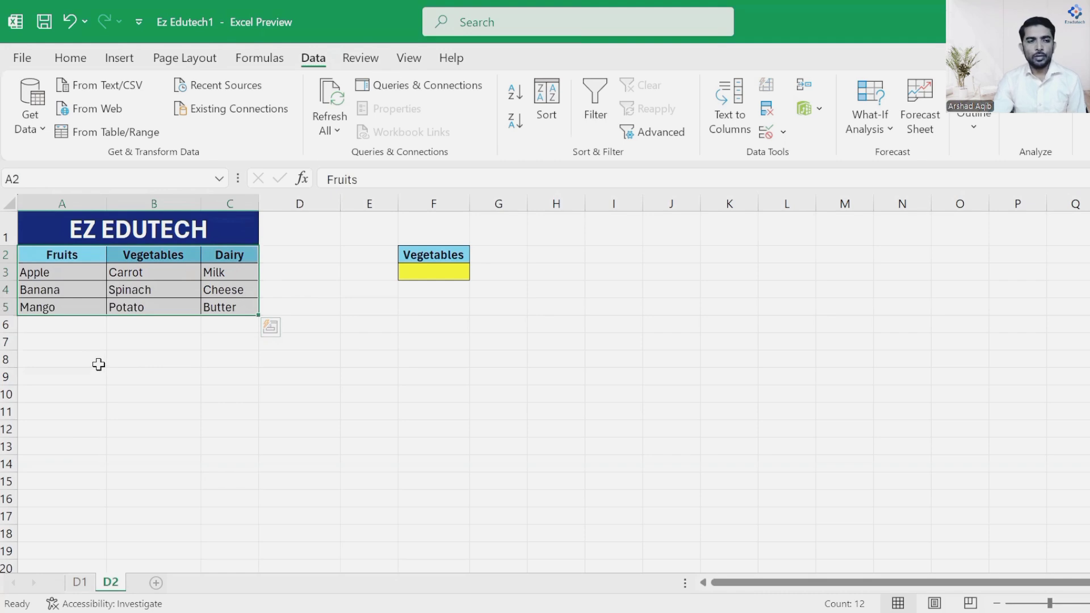
pyautogui.click(80, 359)
# - Define the workbook-scoped name Fruits for the range A3:A5 on sheet D2
pyautogui.click(53, 258)
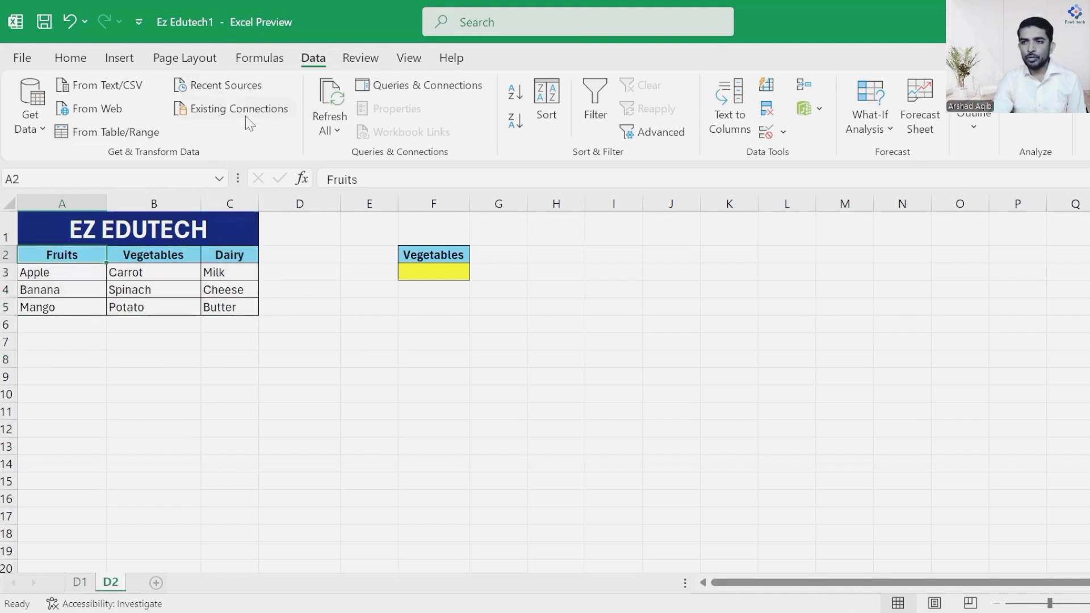
pyautogui.click(257, 58)
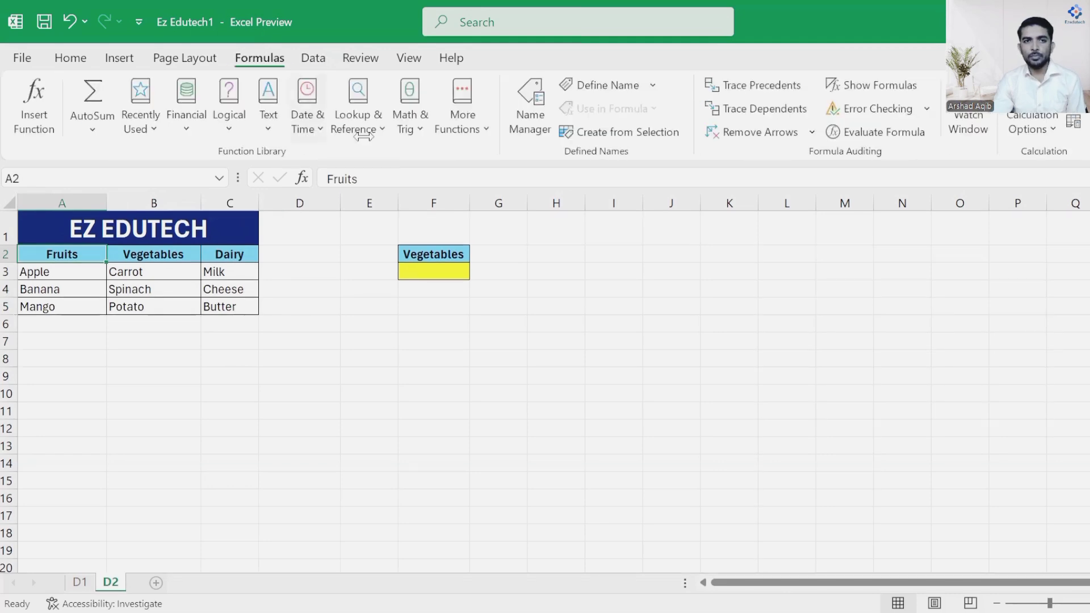
pyautogui.click(590, 87)
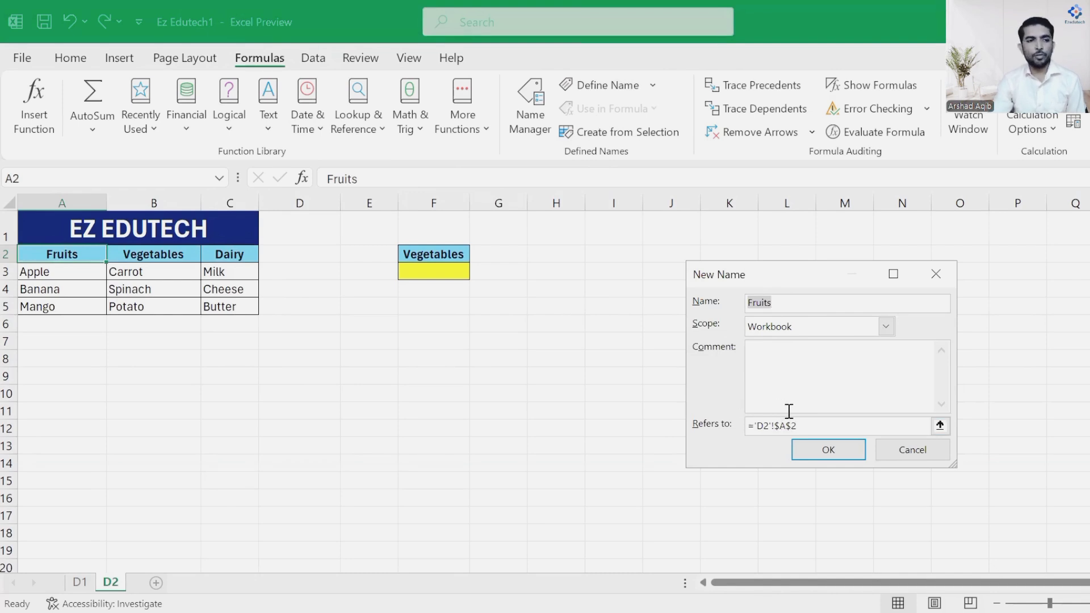
pyautogui.moveTo(806, 427); pyautogui.dragTo(755, 432)
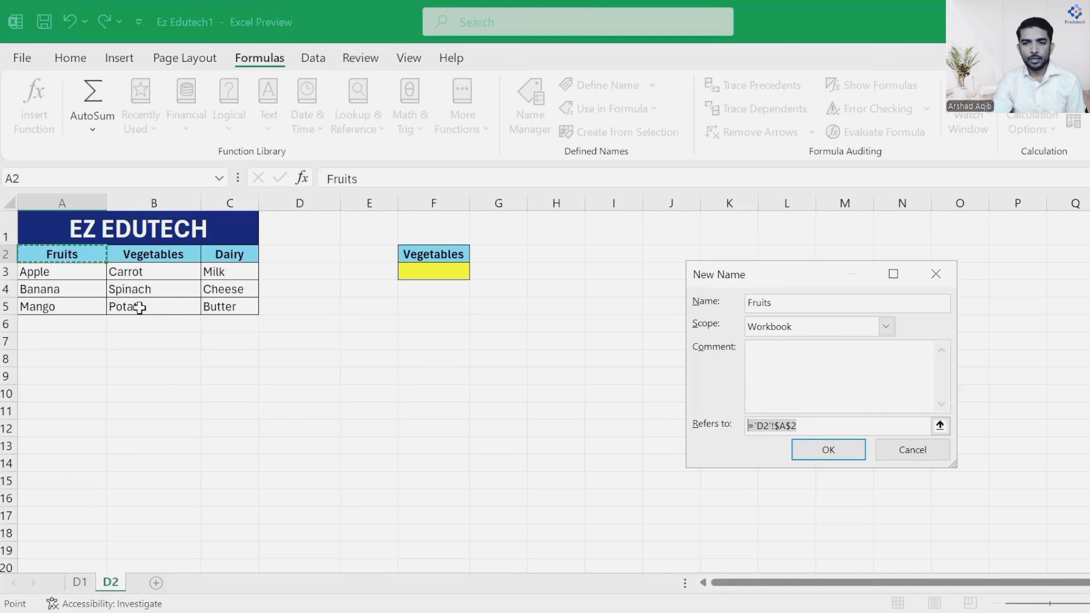
pyautogui.click(42, 272)
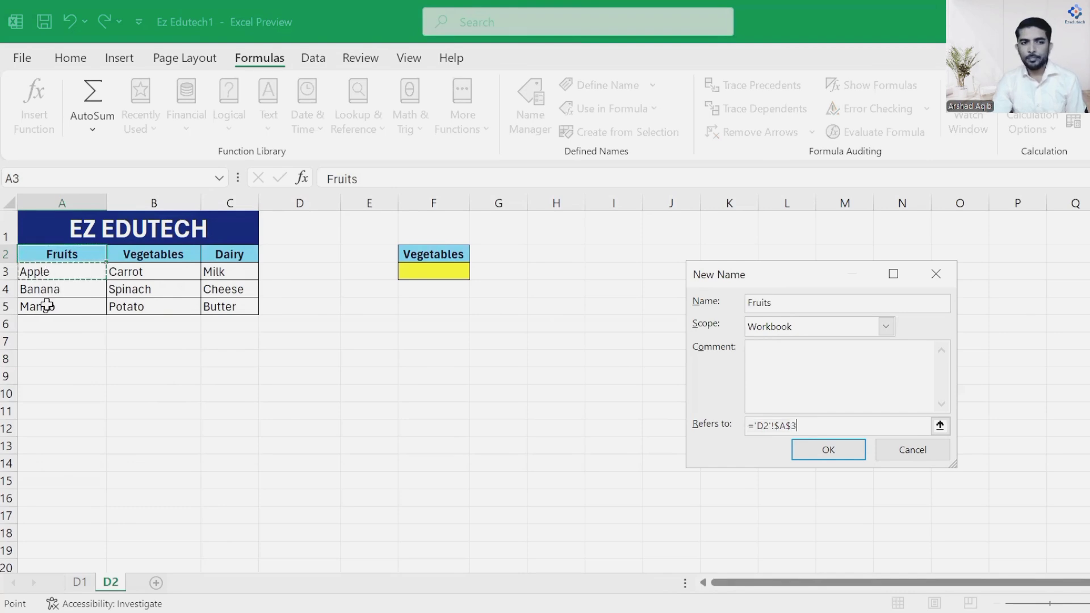
pyautogui.hotkey('ctrl', 'shift', 'Down')
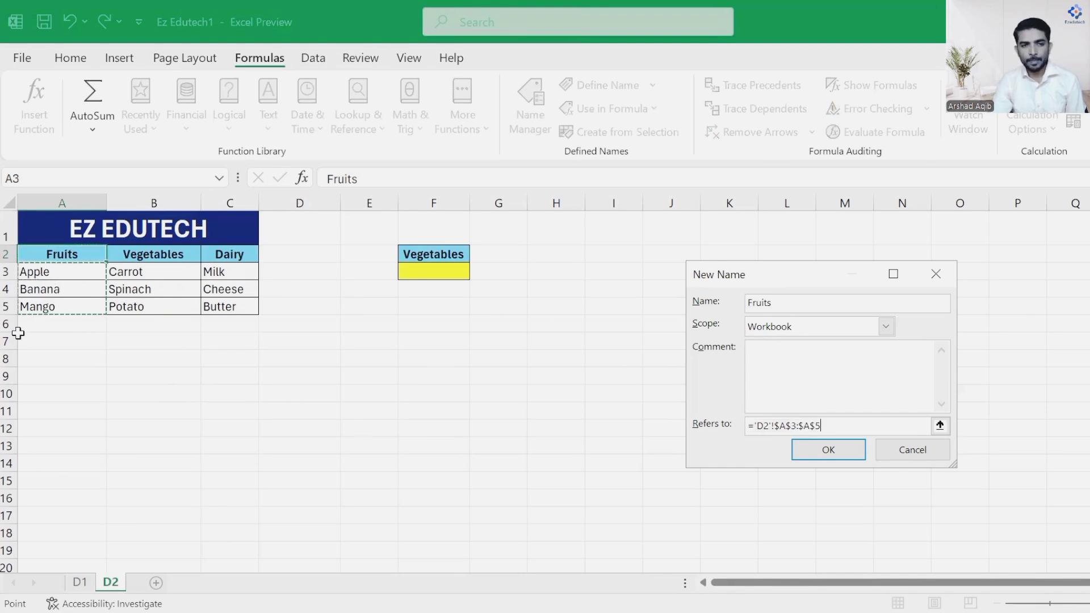
pyautogui.click(827, 449)
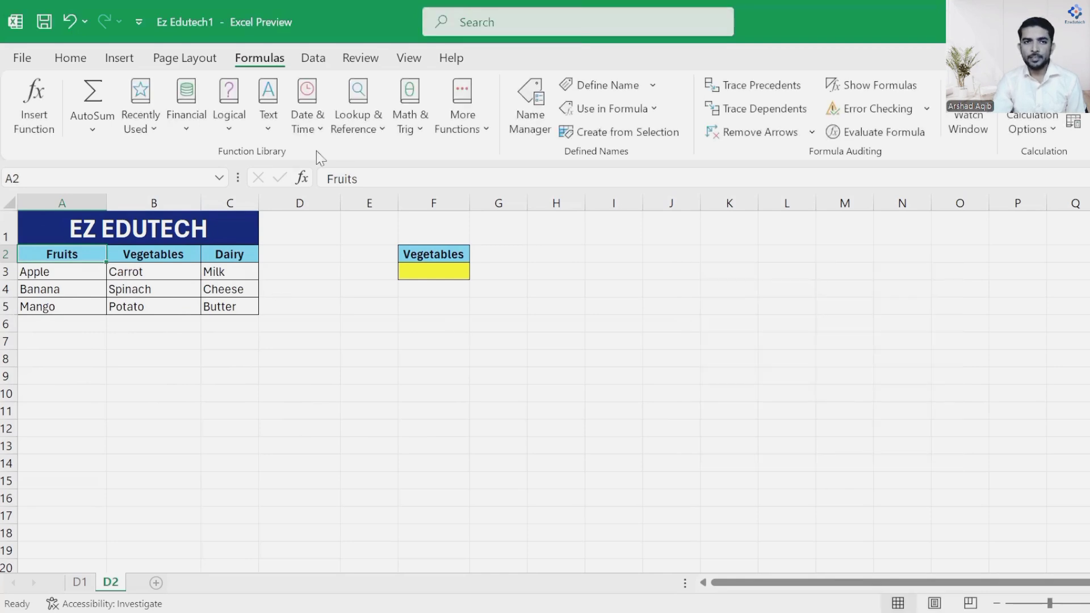
# - Define the workbook-scoped name Vegetables for the range B3:B5 on sheet D2
pyautogui.click(152, 251)
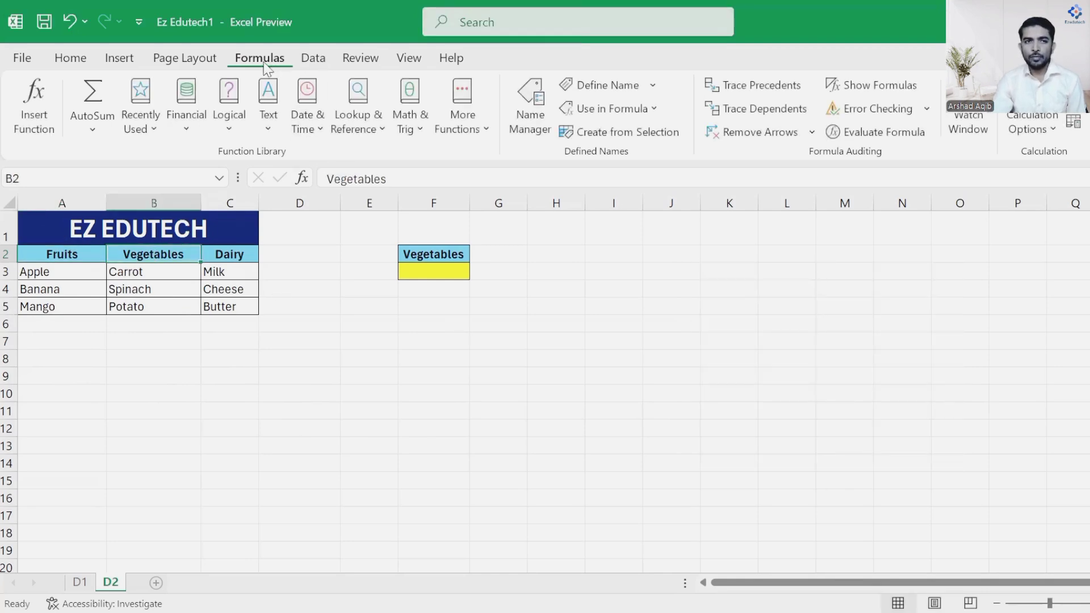
pyautogui.click(602, 85)
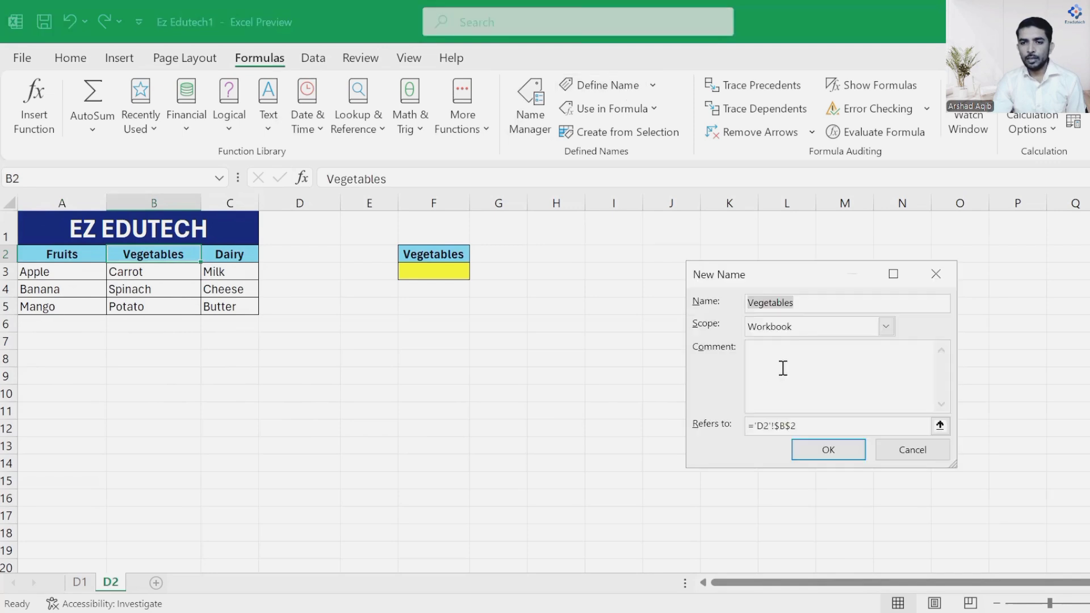
pyautogui.moveTo(800, 425); pyautogui.dragTo(749, 425)
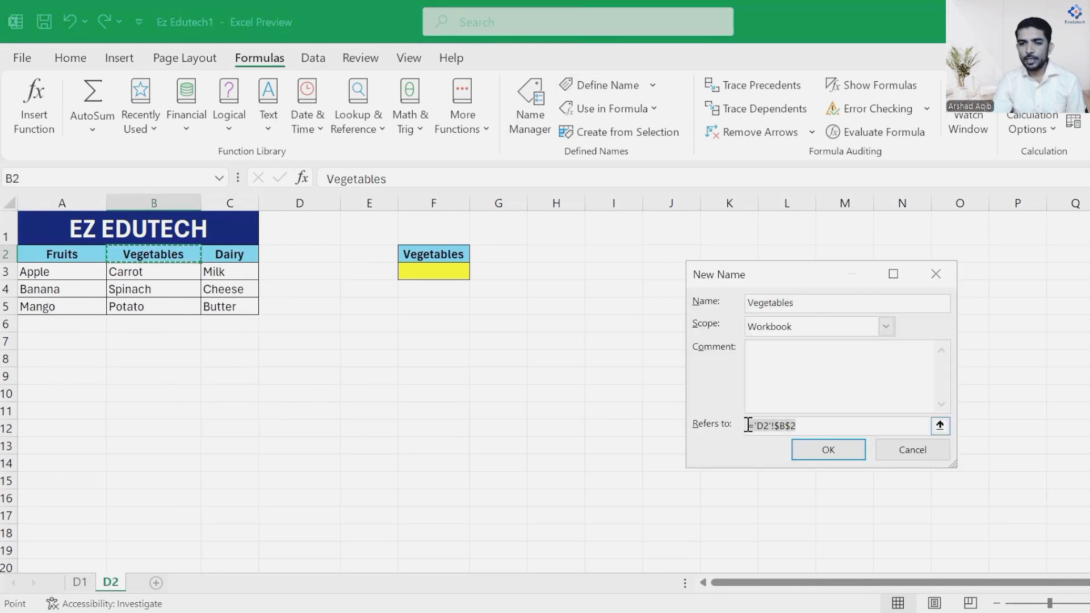
pyautogui.click(129, 271)
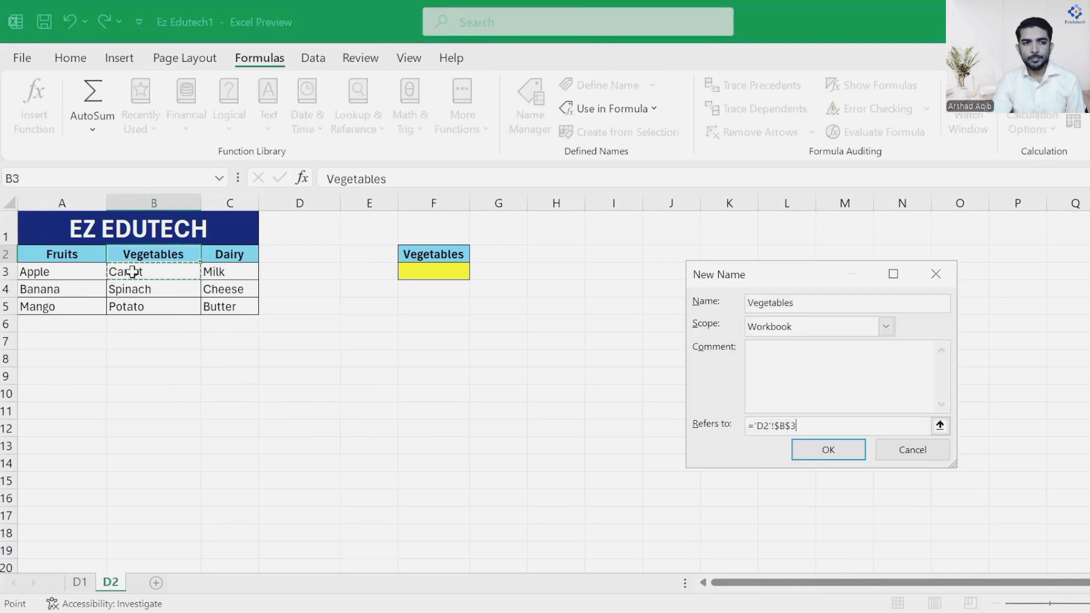
pyautogui.keyDown('shift'); pyautogui.click(134, 304); pyautogui.keyUp('shift')
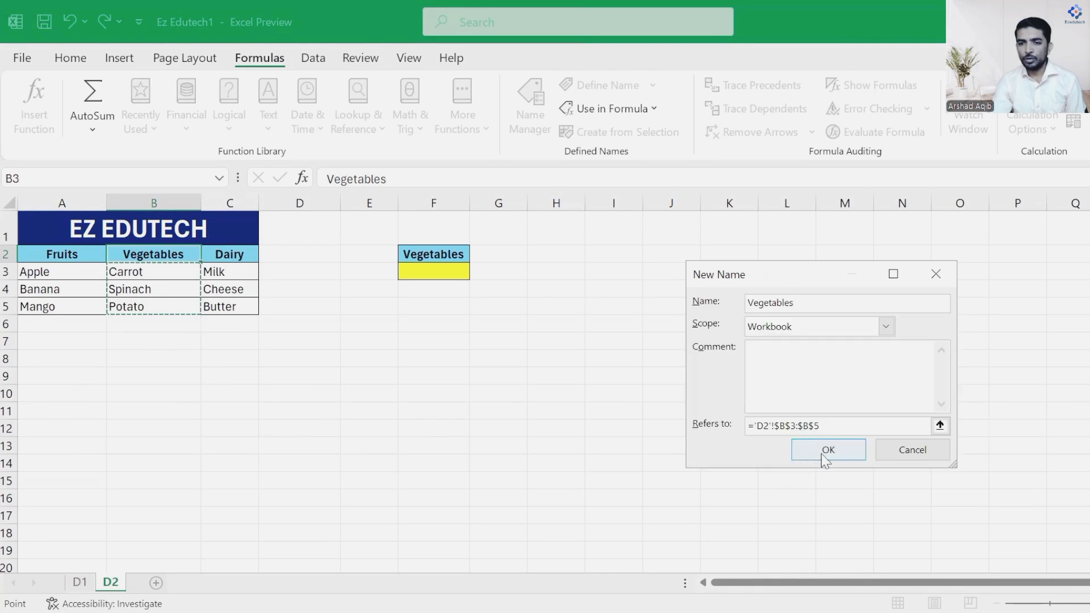
pyautogui.click(827, 453)
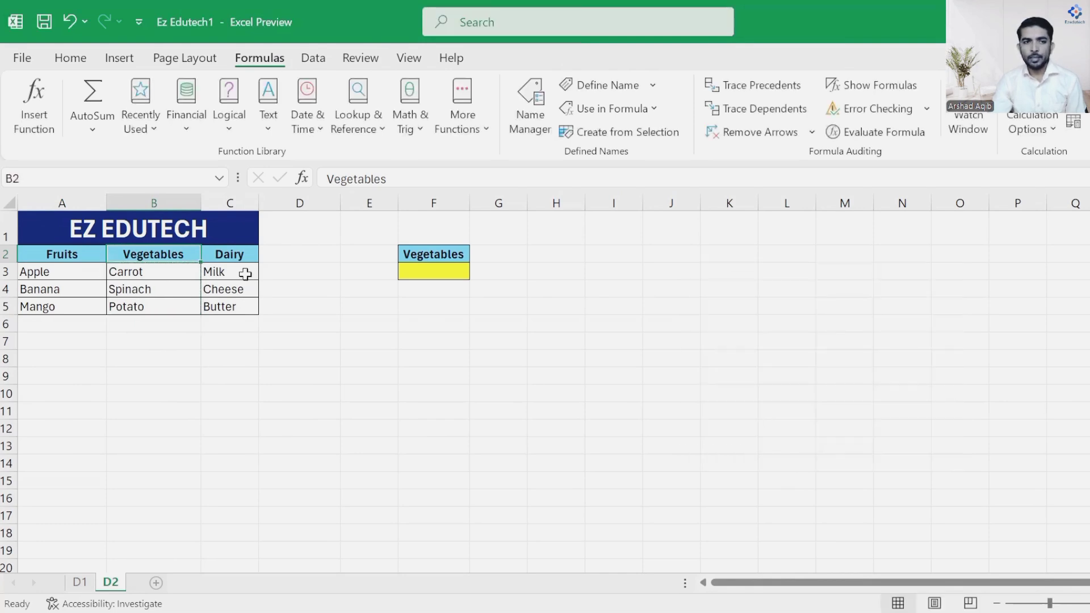
# - Define the workbook-scoped name Dairy for the dairy items on sheet D2, with the reference starting at cell C3
pyautogui.click(219, 259)
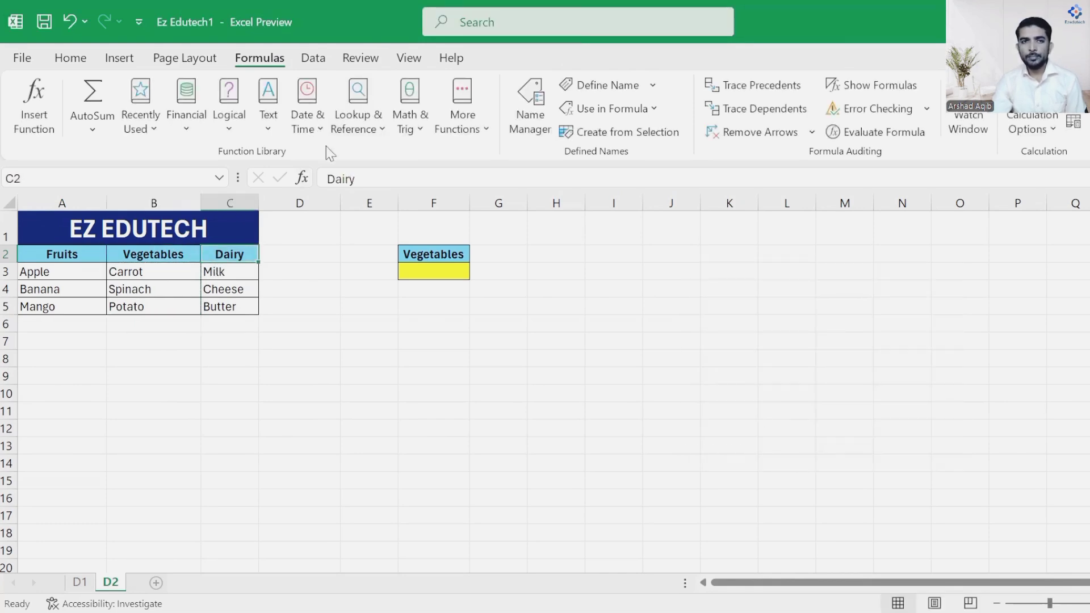
pyautogui.click(612, 90)
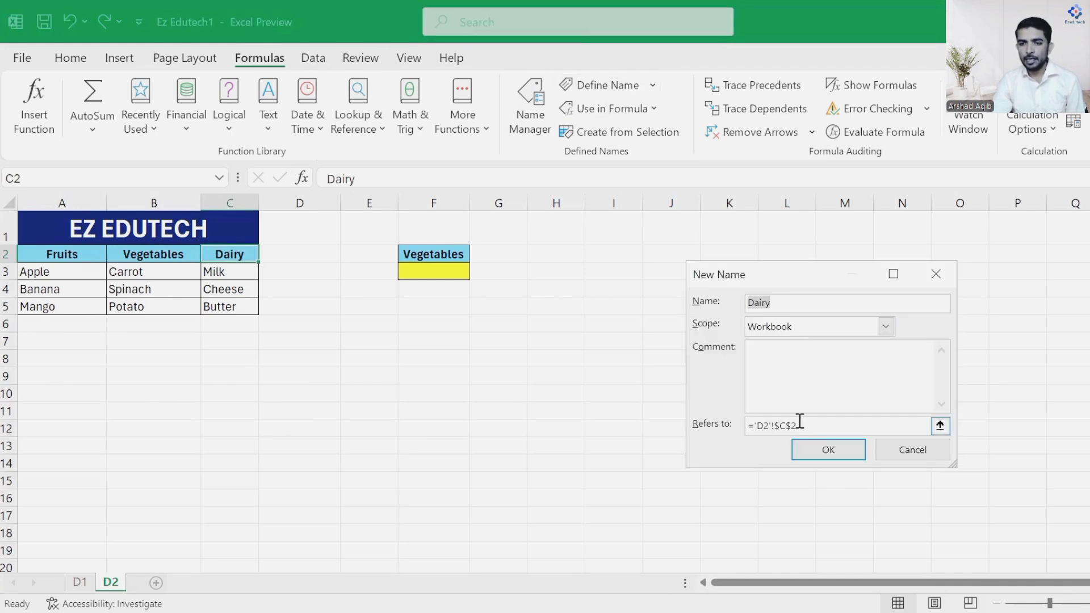
pyautogui.moveTo(800, 425); pyautogui.dragTo(748, 424)
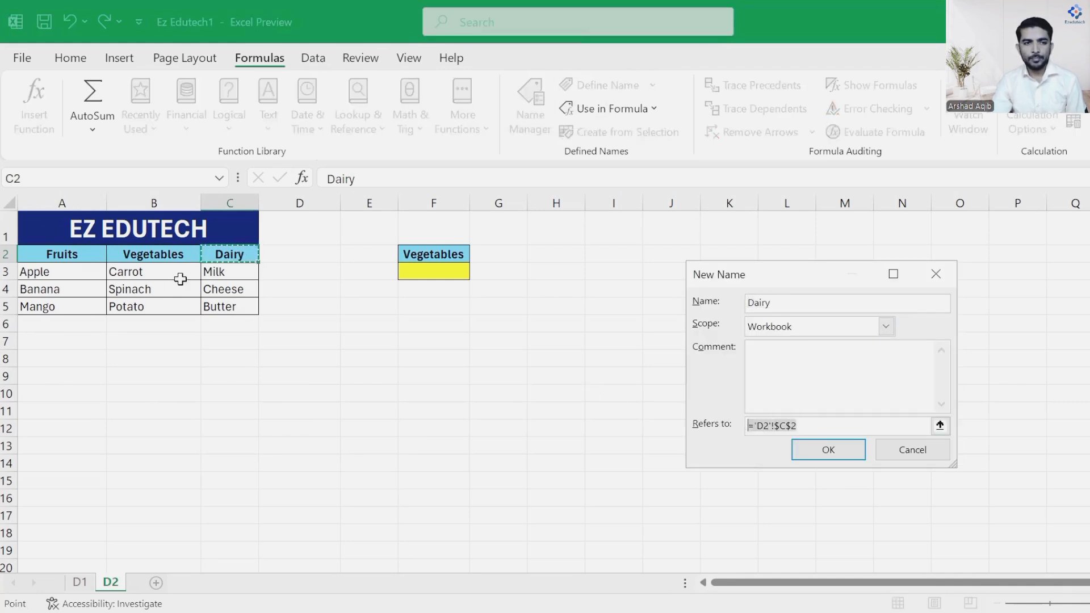
pyautogui.click(214, 271)
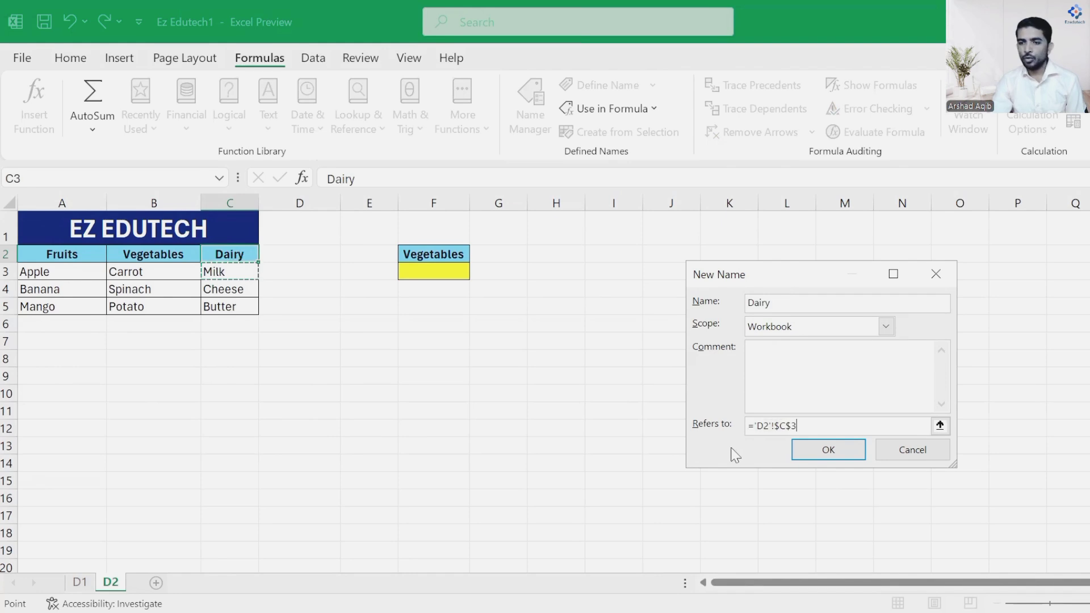
pyautogui.click(829, 449)
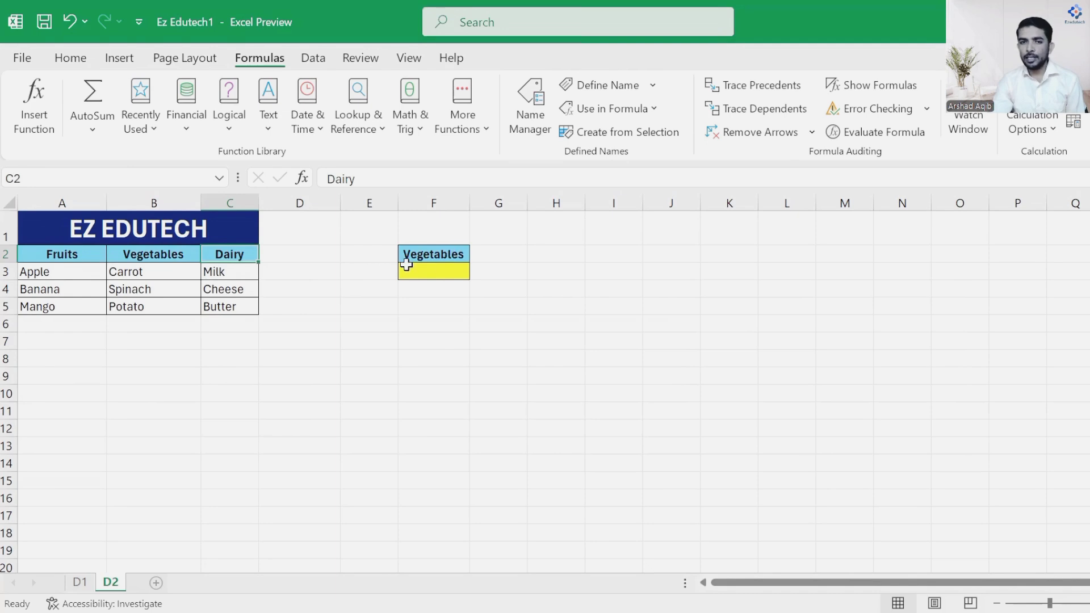
# - Add a list data validation to cell F2 with the category headings in =$A$2:$C$2 as its source
pyautogui.click(436, 255)
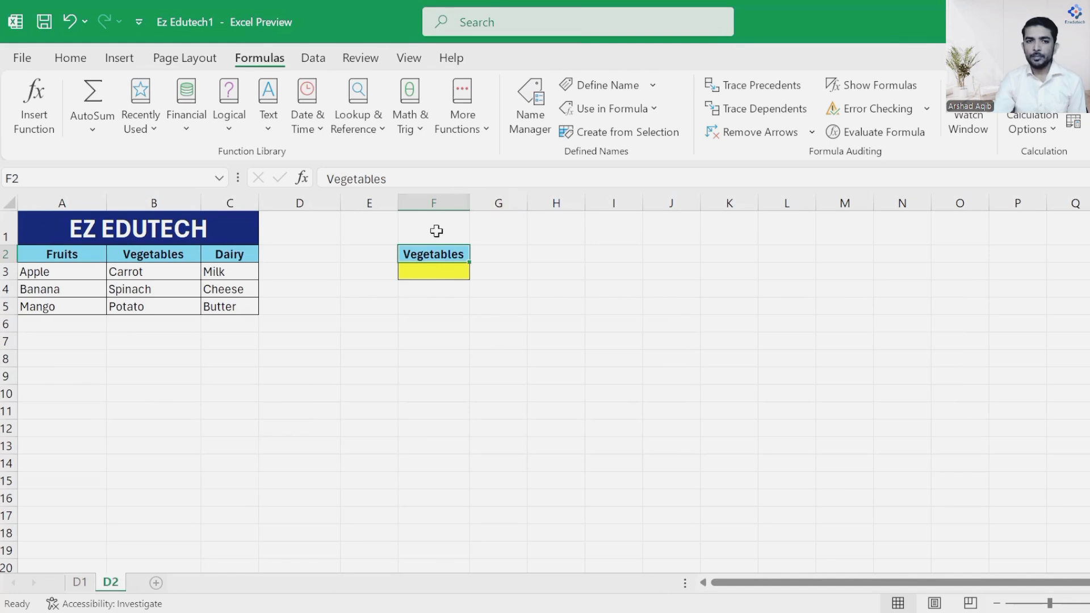
pyautogui.click(311, 59)
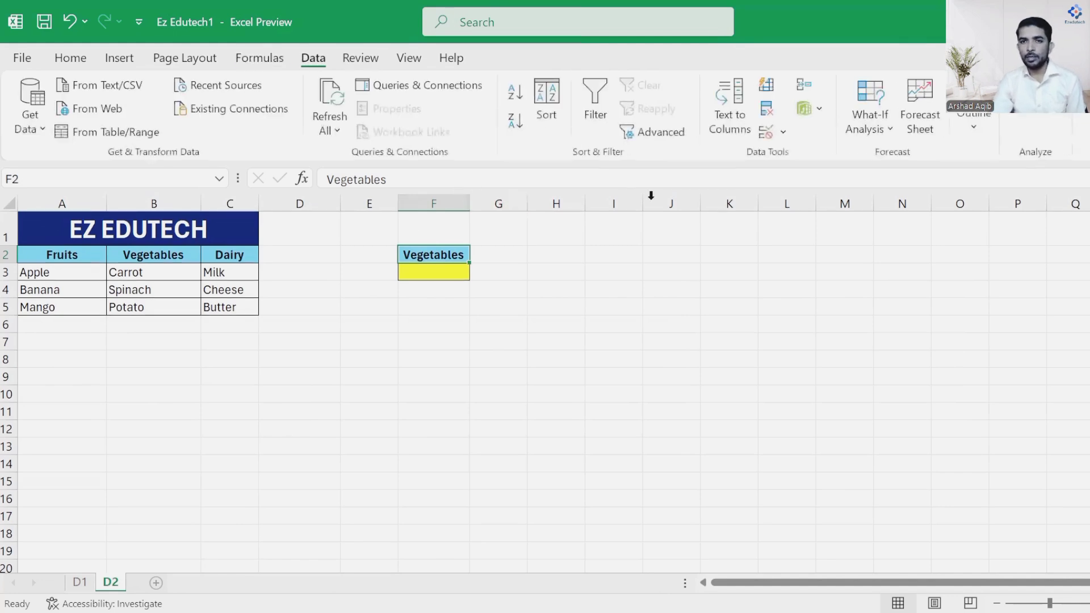
pyautogui.click(784, 132)
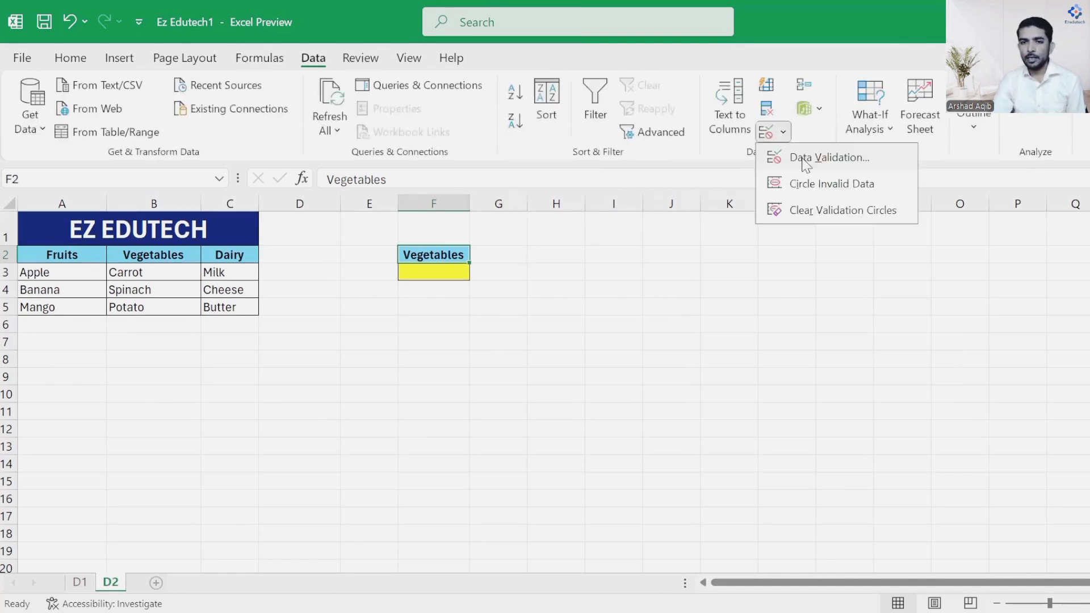
pyautogui.click(808, 165)
pyautogui.click(691, 322)
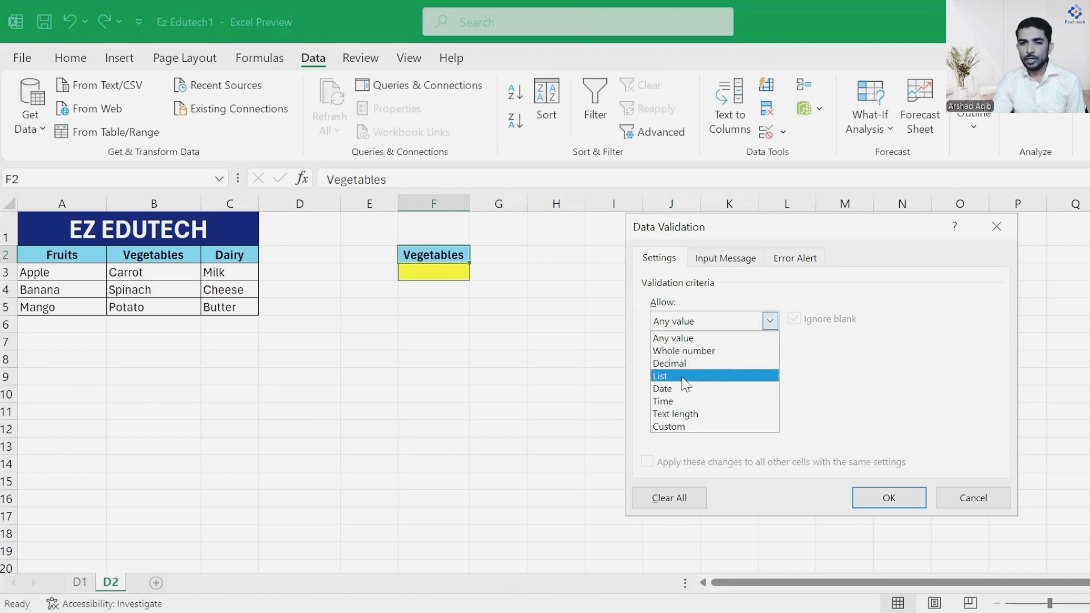
pyautogui.click(709, 380)
pyautogui.click(696, 396)
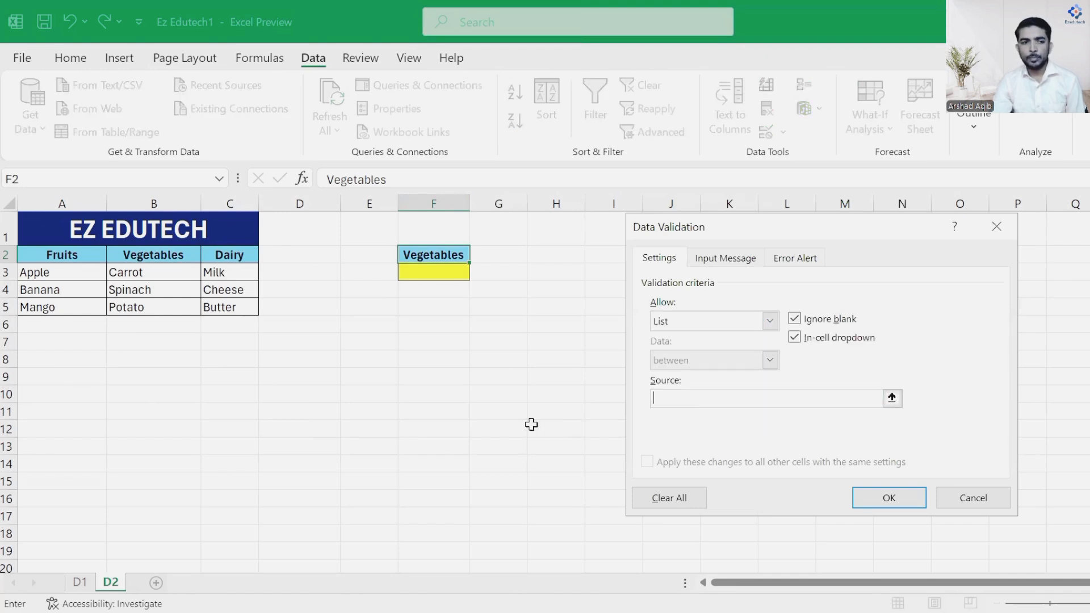
pyautogui.moveTo(35, 256); pyautogui.dragTo(222, 263)
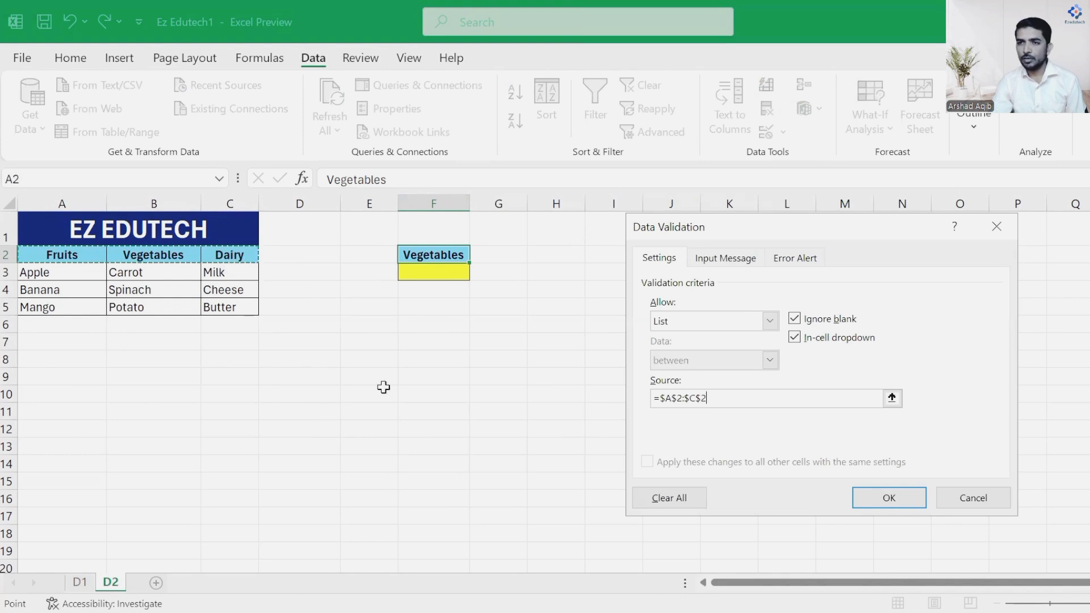
pyautogui.click(888, 500)
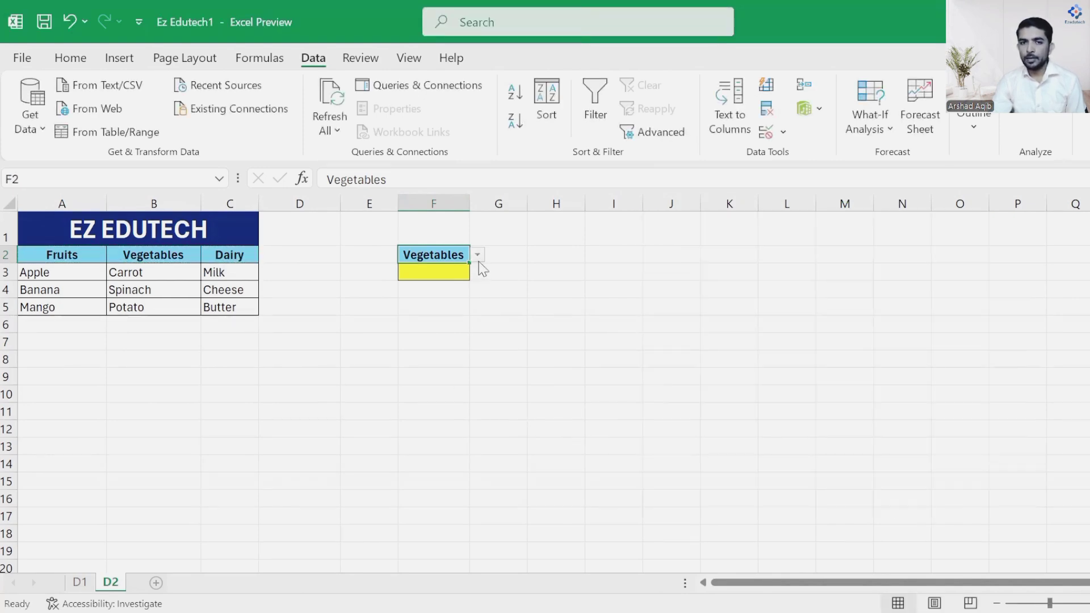
# - Test the category dropdown in F2 by choosing Dairy, and select the yellow cell F3 below it
pyautogui.click(478, 256)
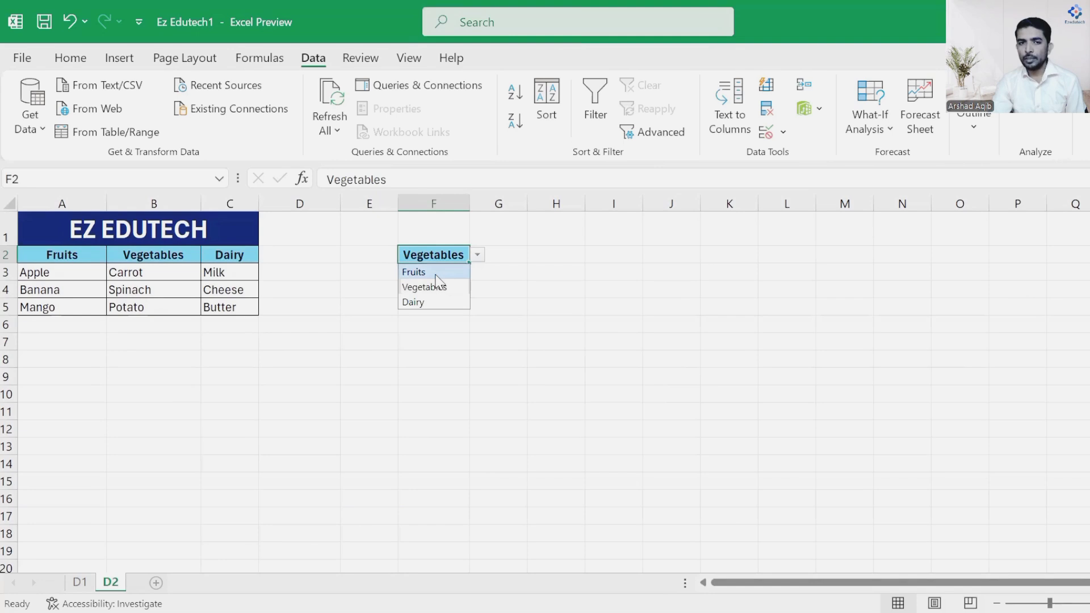
pyautogui.click(457, 273)
pyautogui.click(425, 286)
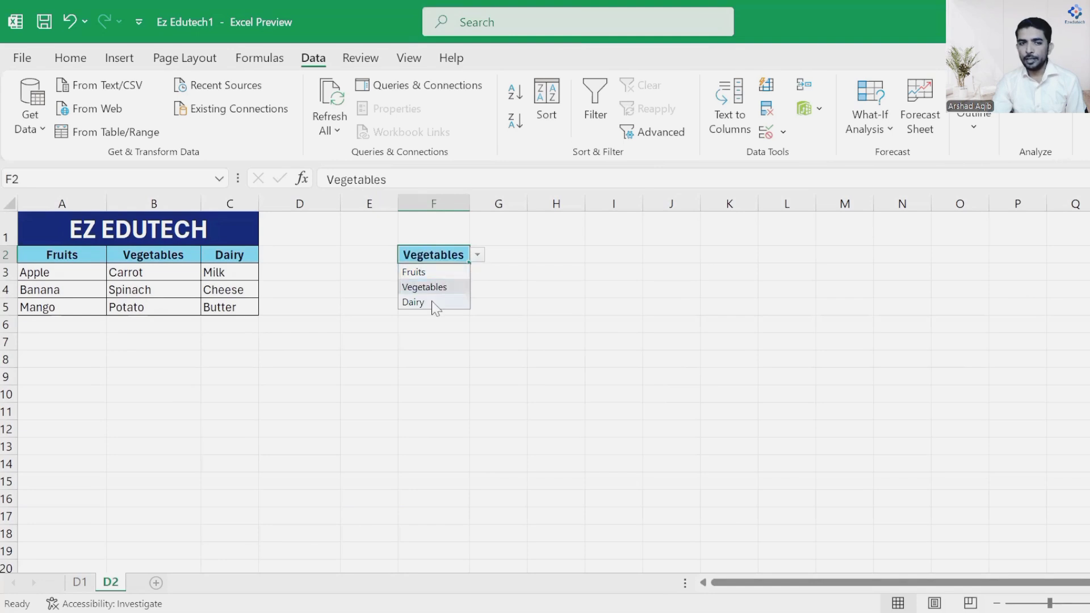
pyautogui.click(431, 302)
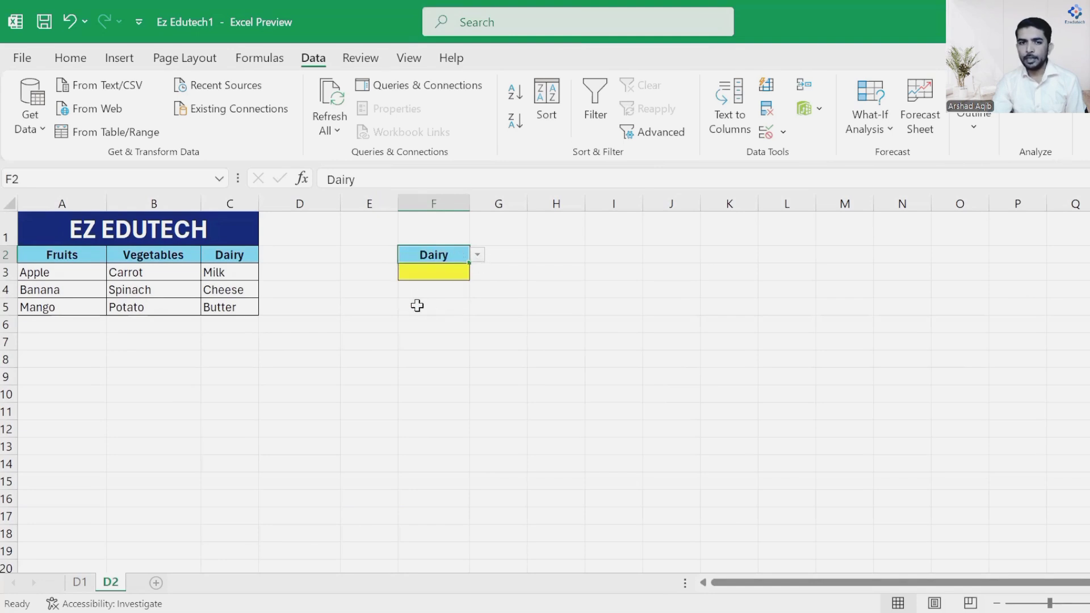
pyautogui.click(422, 274)
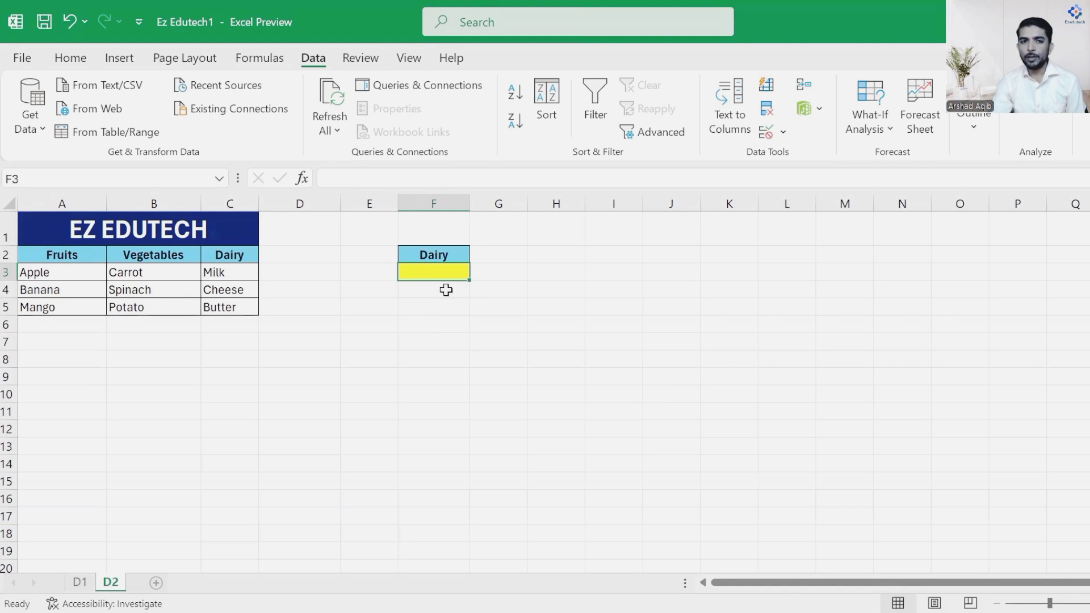
# - Try Vegetables and Fruits in the F2 dropdown and go through the fruit items in A3:A5
pyautogui.click(429, 259)
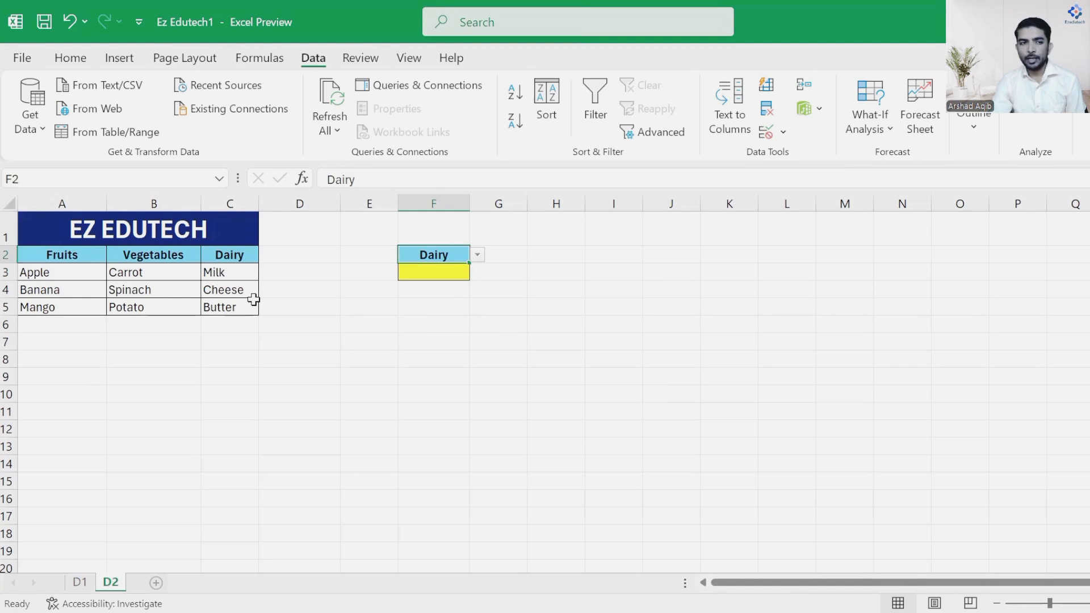
pyautogui.click(478, 256)
pyautogui.click(434, 287)
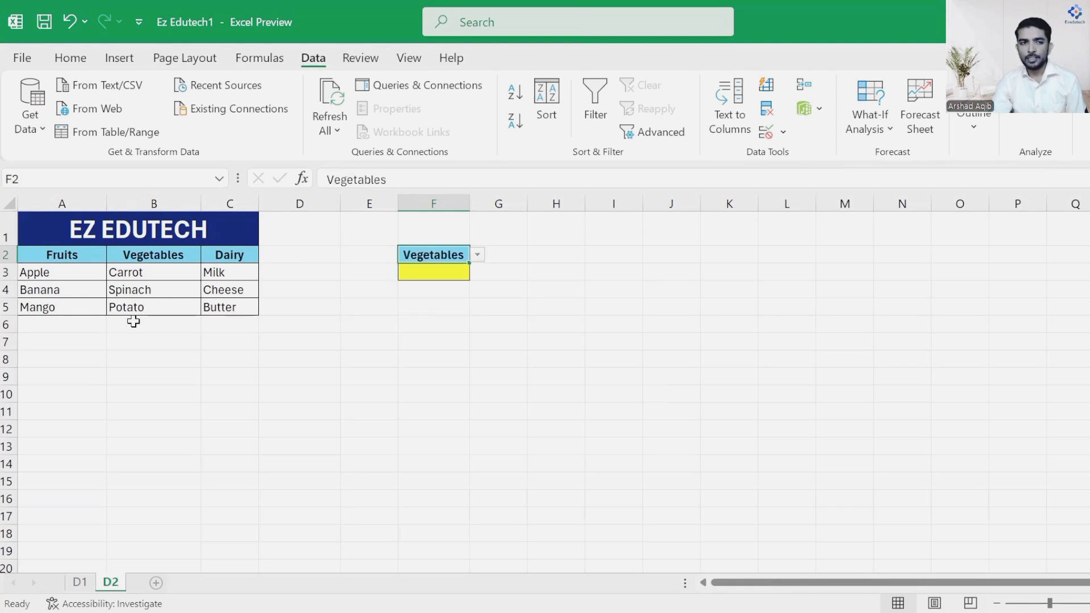
pyautogui.click(477, 255)
pyautogui.click(419, 272)
pyautogui.click(67, 274)
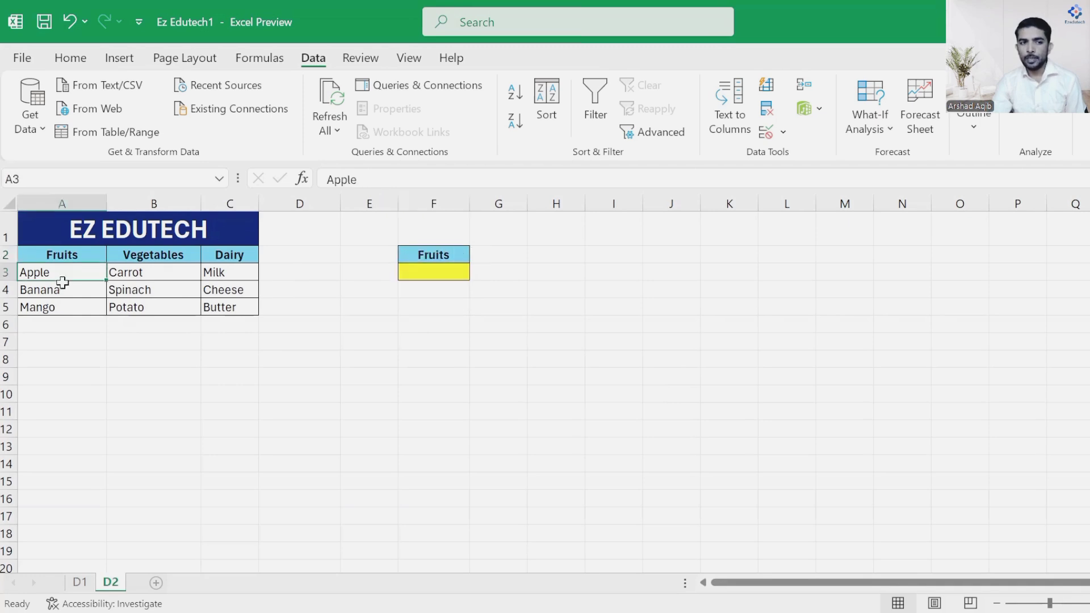
pyautogui.click(62, 288)
pyautogui.click(60, 307)
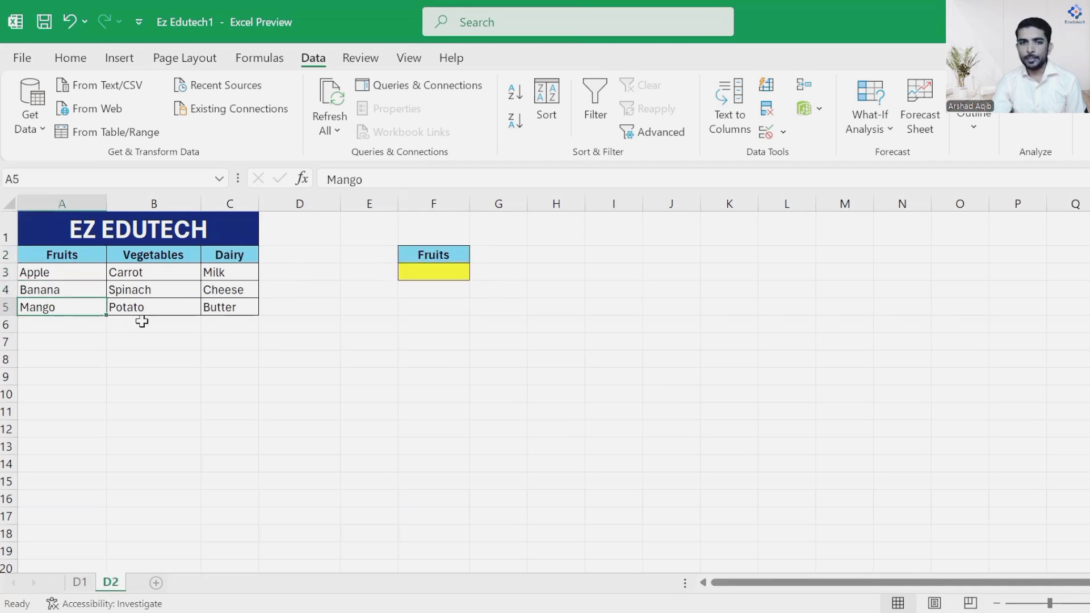
# - Add a dependent list data validation to cell F3 with the source =indirect($F$2)
pyautogui.click(417, 273)
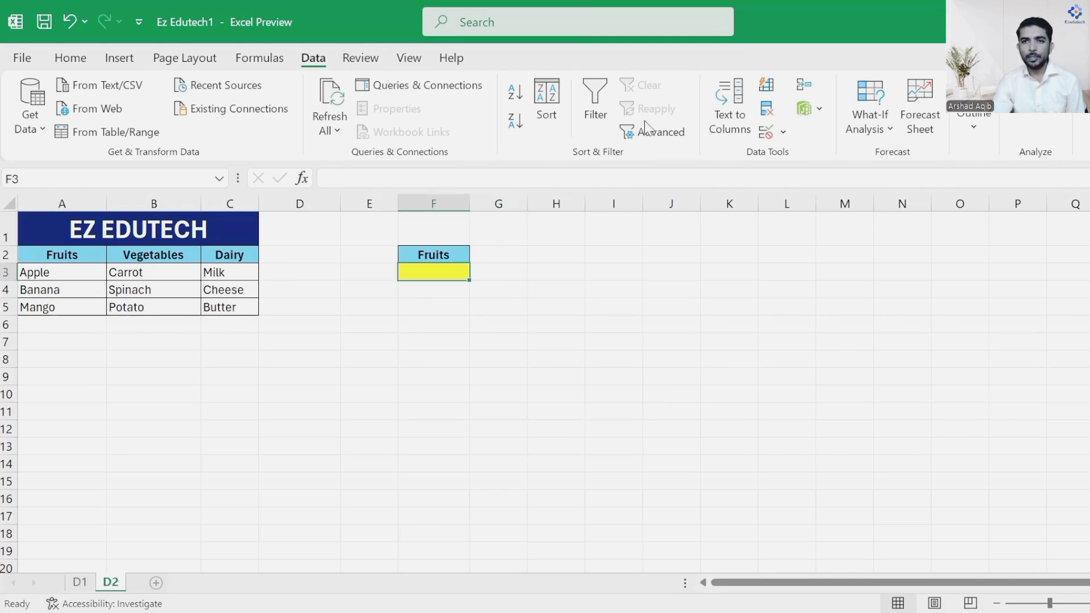
pyautogui.click(784, 134)
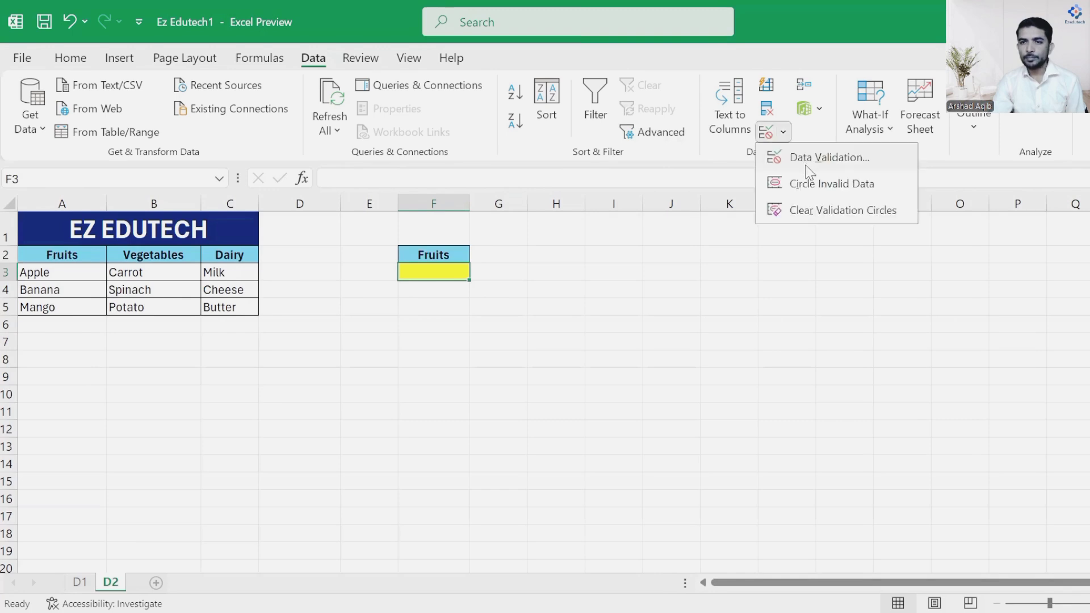
pyautogui.click(816, 158)
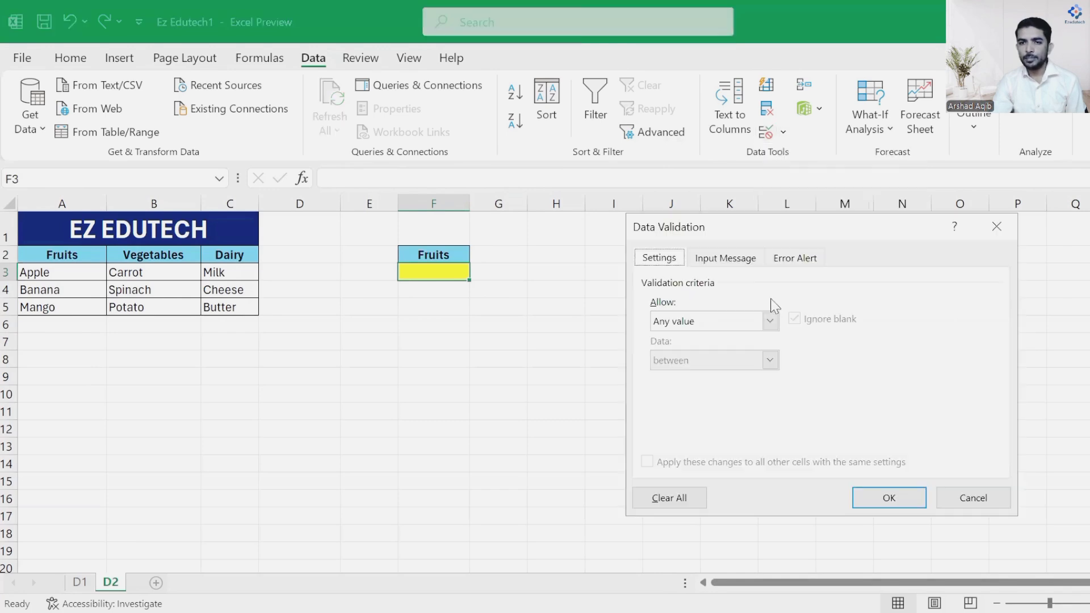
pyautogui.click(701, 323)
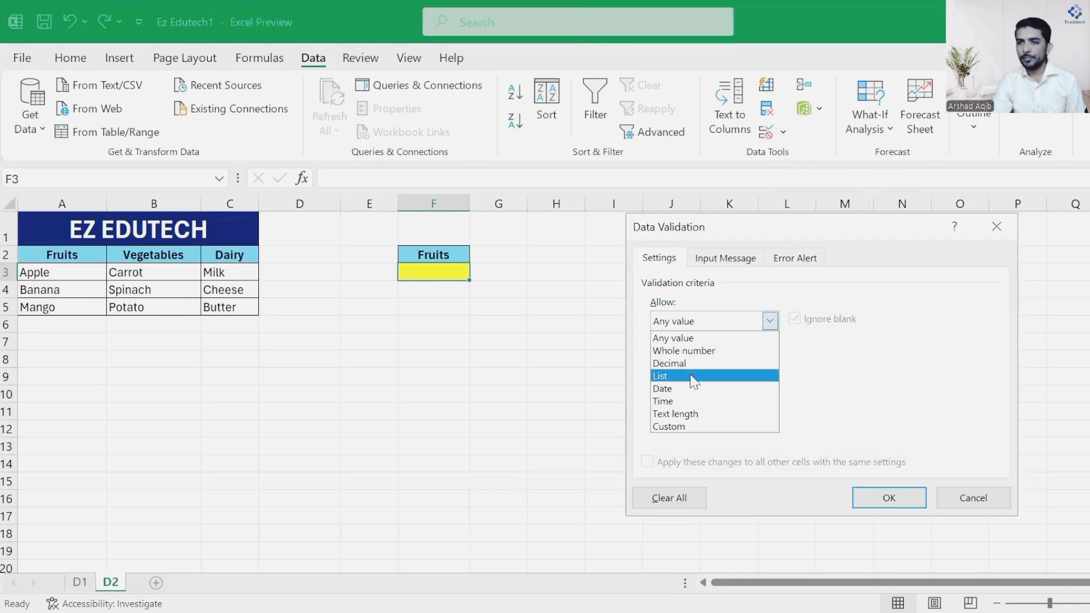
pyautogui.click(694, 377)
pyautogui.click(690, 397)
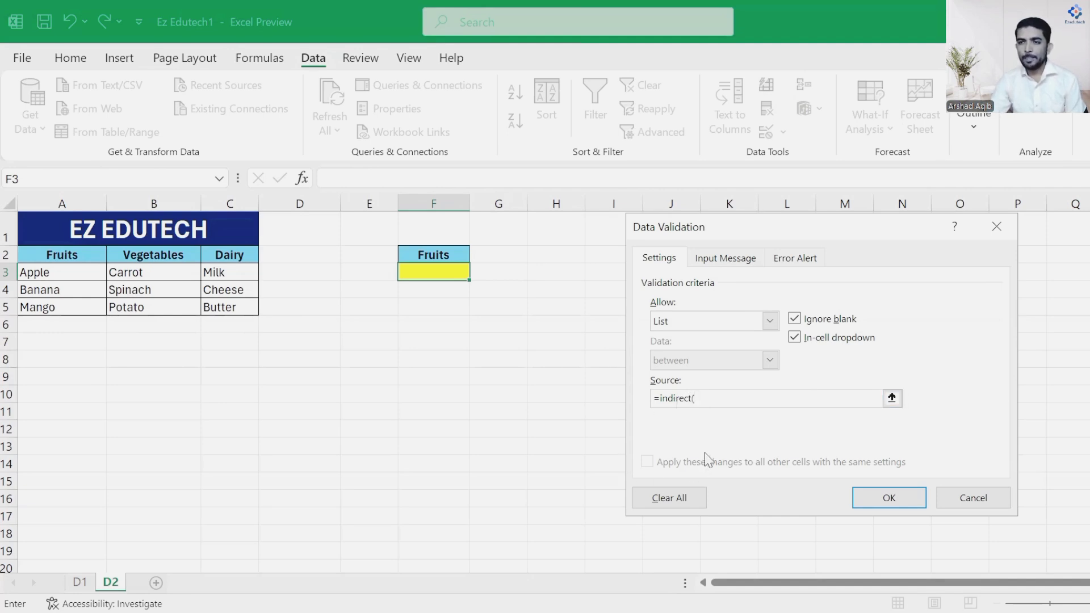
pyautogui.click(427, 252)
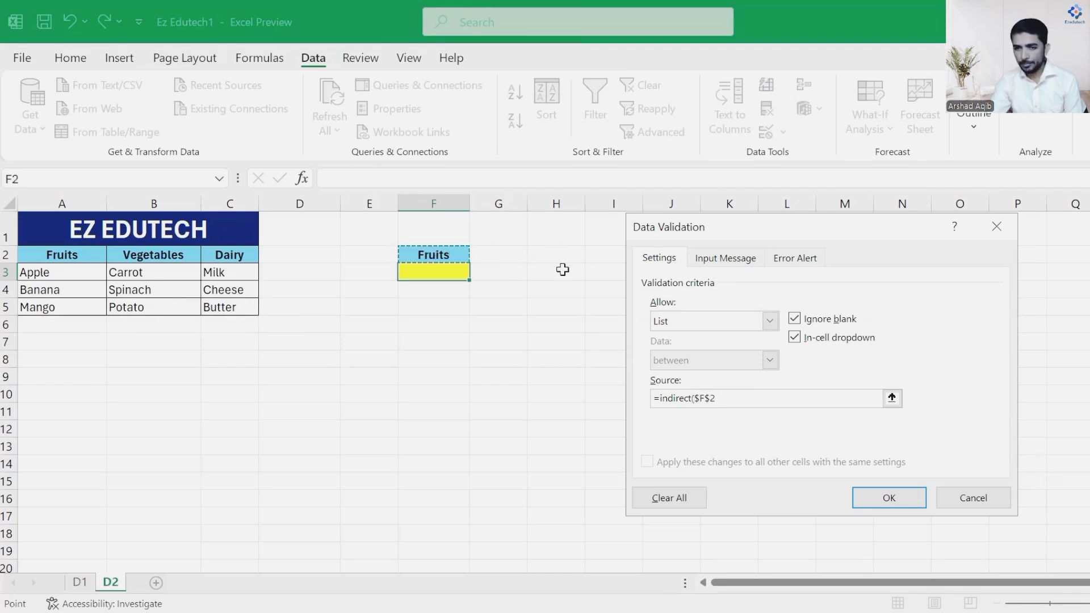
pyautogui.write(')')
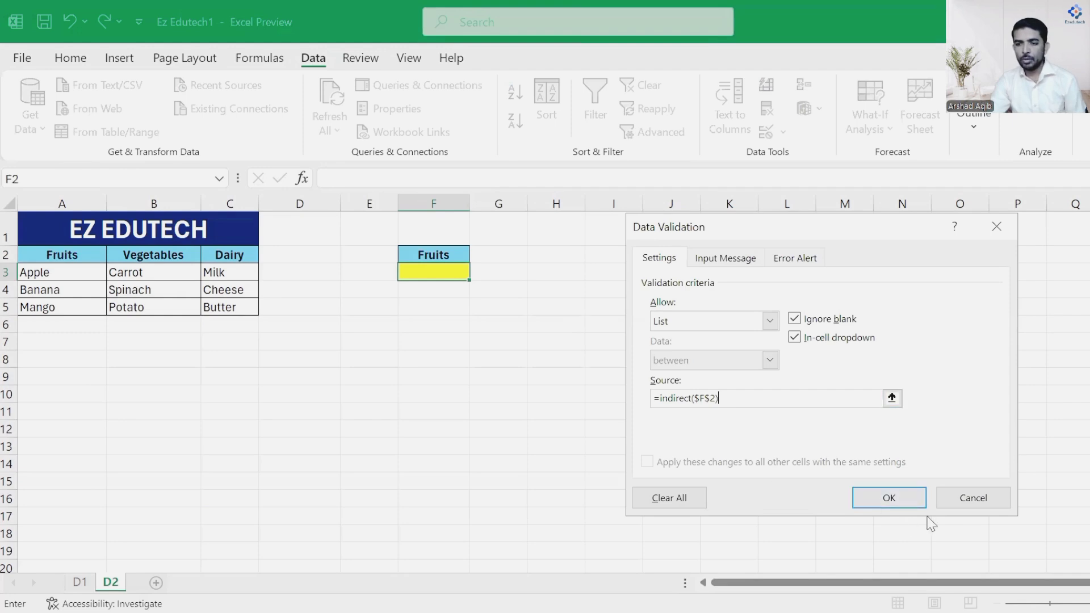
pyautogui.click(897, 497)
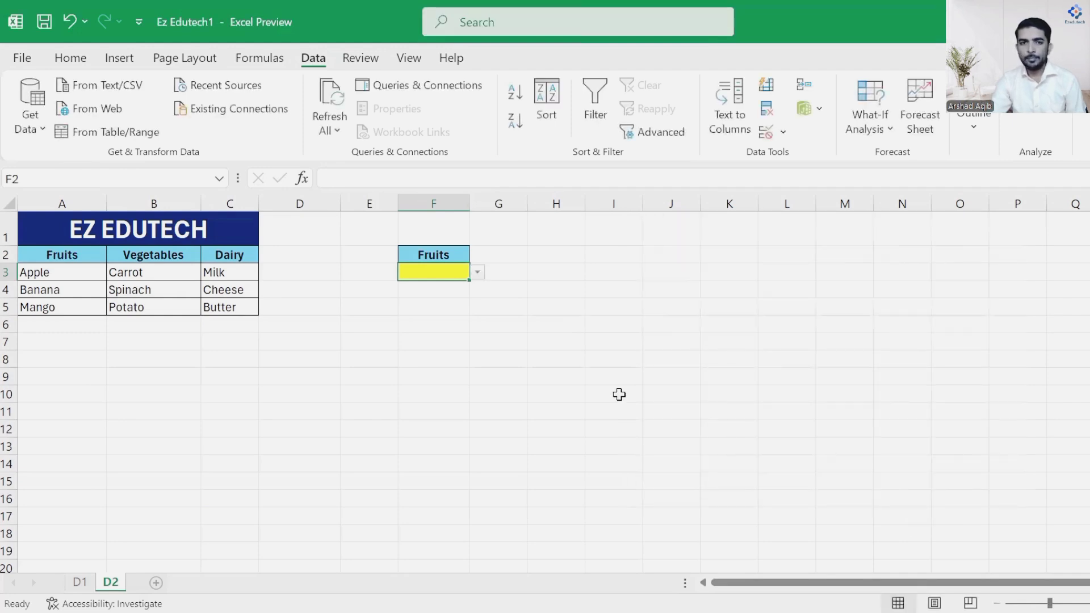
# - Test the dependent dropdown by choosing Vegetables in F2 and Carrot in F3
pyautogui.click(428, 254)
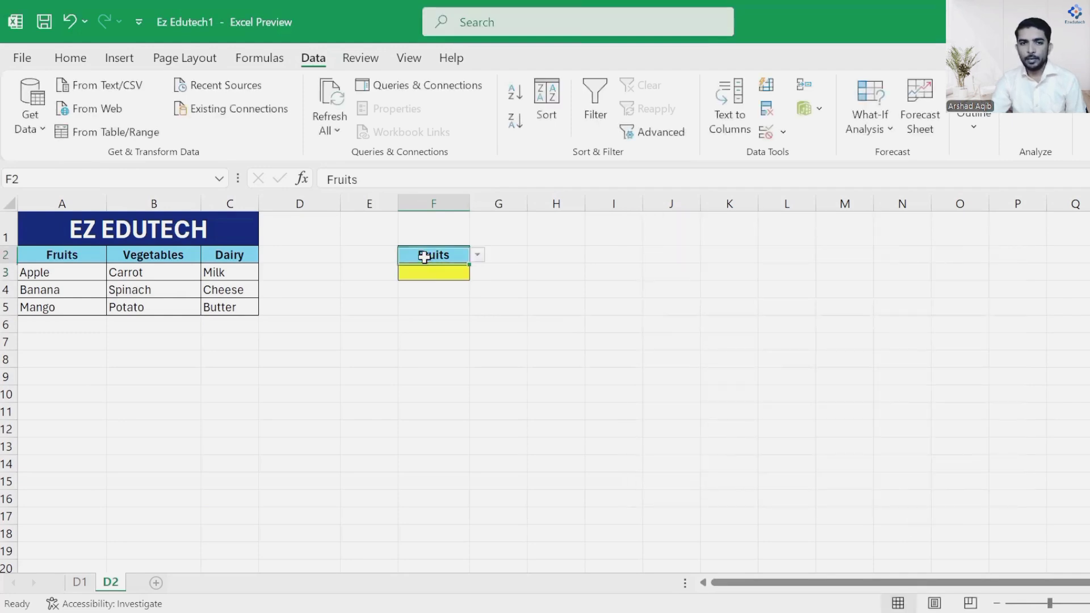
pyautogui.click(478, 256)
pyautogui.click(433, 284)
pyautogui.click(433, 271)
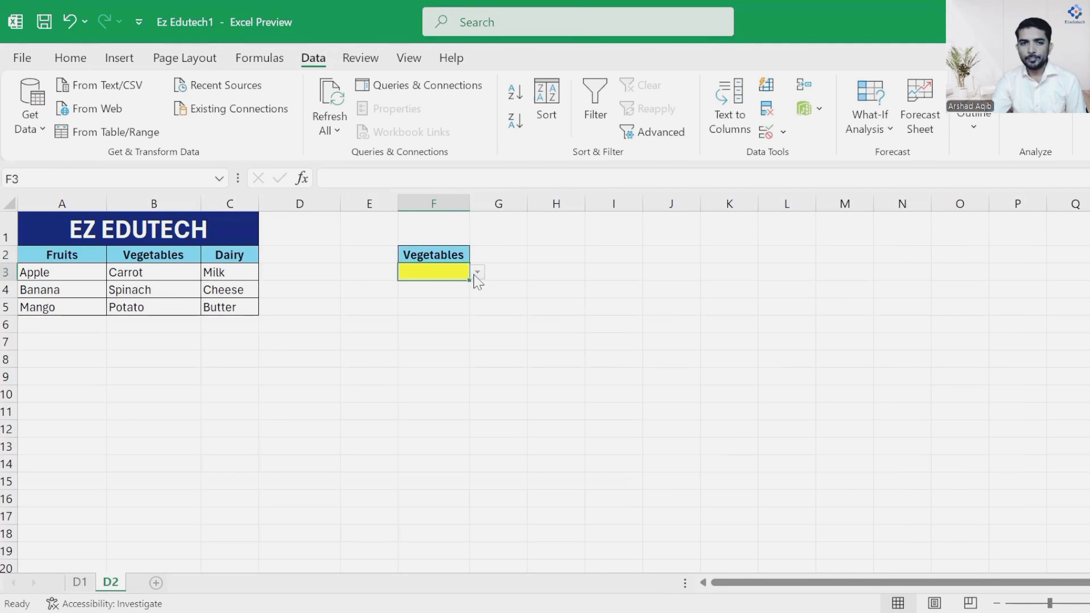
pyautogui.click(477, 272)
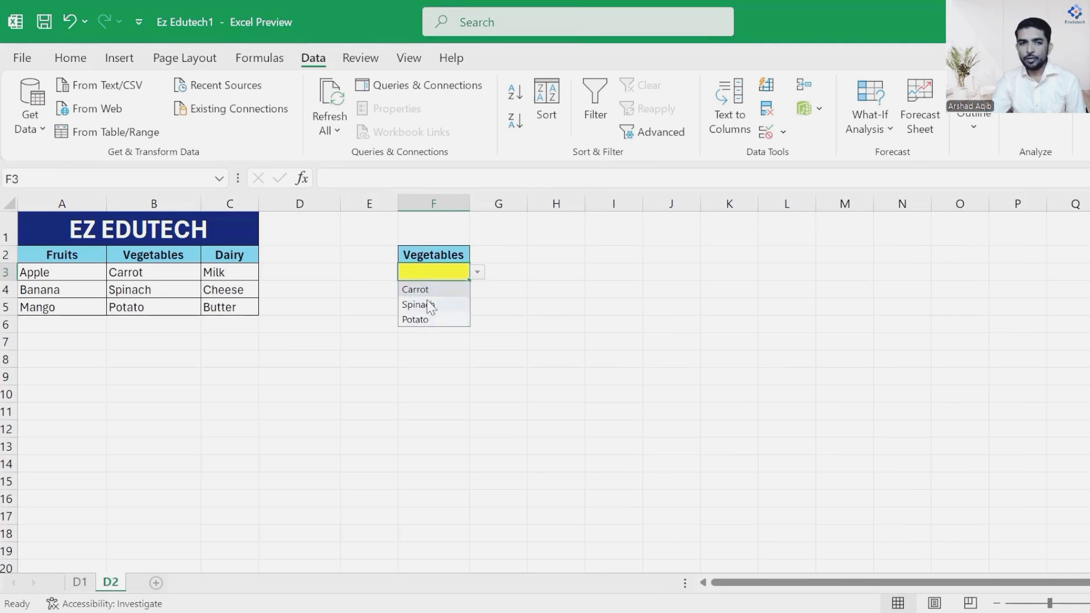
pyautogui.click(420, 290)
# - Test the dependent dropdown with Dairy in F2 and Cheese in F3
pyautogui.click(463, 254)
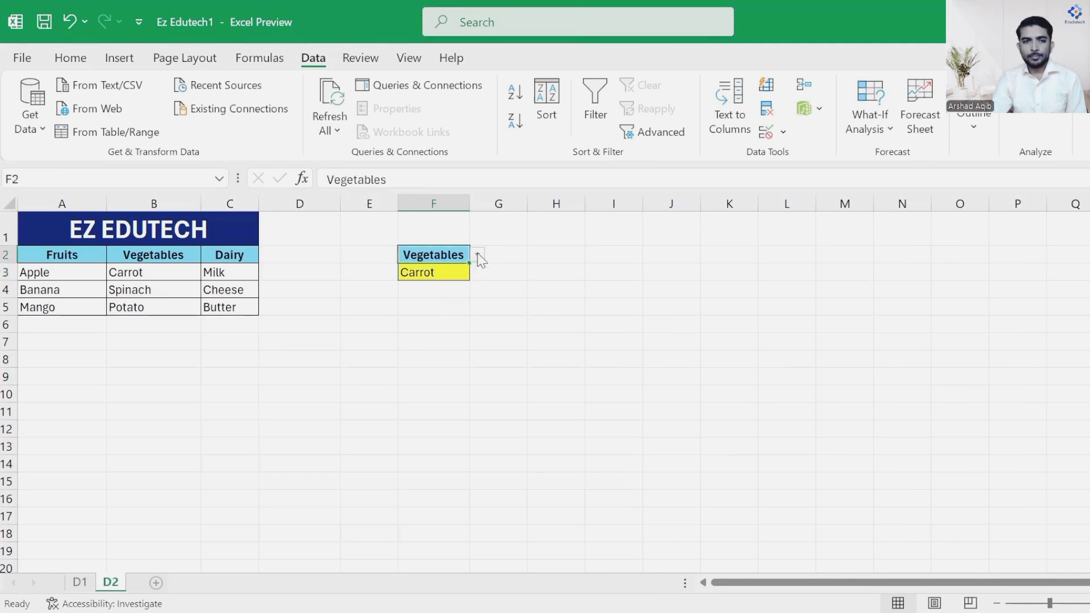
pyautogui.hotkey('alt', 'Down')
pyautogui.click(438, 304)
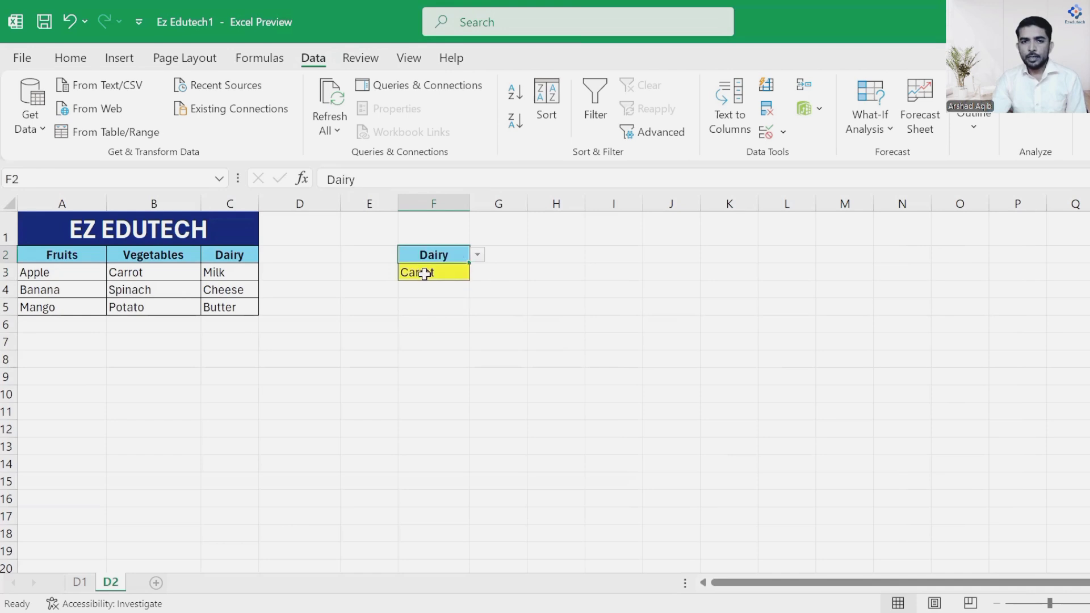
pyautogui.click(435, 275)
pyautogui.click(479, 274)
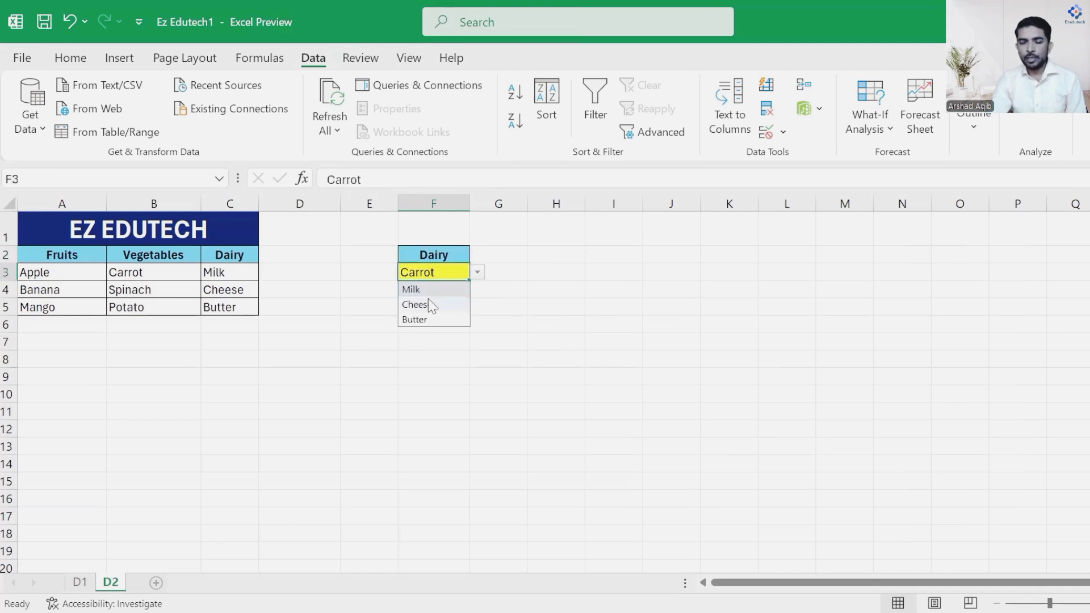
pyautogui.click(423, 307)
# - Set F2 to Fruits and try Apple and Banana in the F3 dropdown, ending with Mango
pyautogui.click(436, 258)
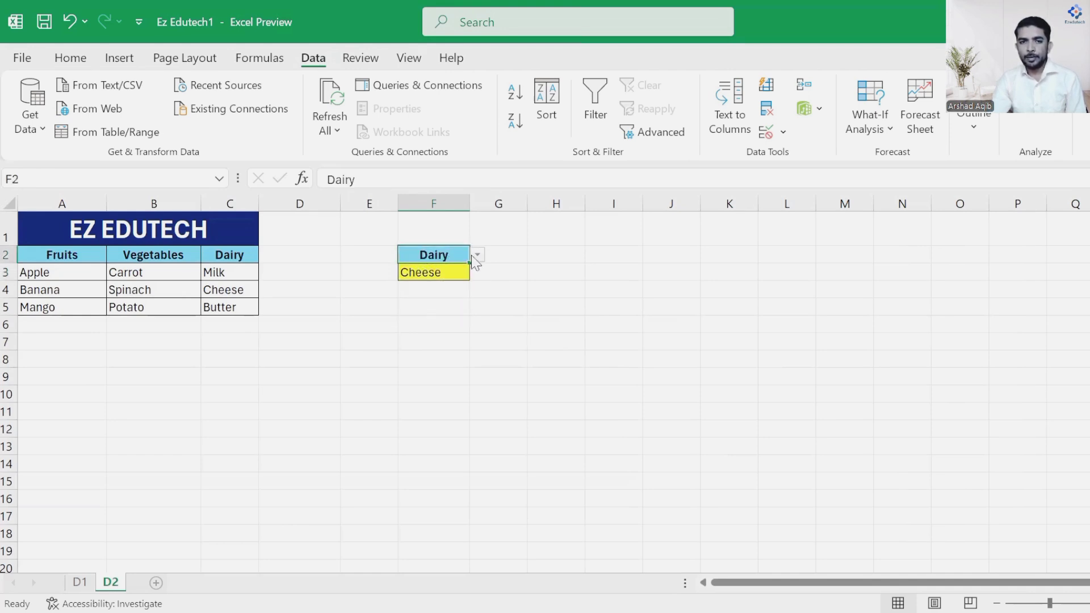
pyautogui.click(479, 256)
pyautogui.click(421, 271)
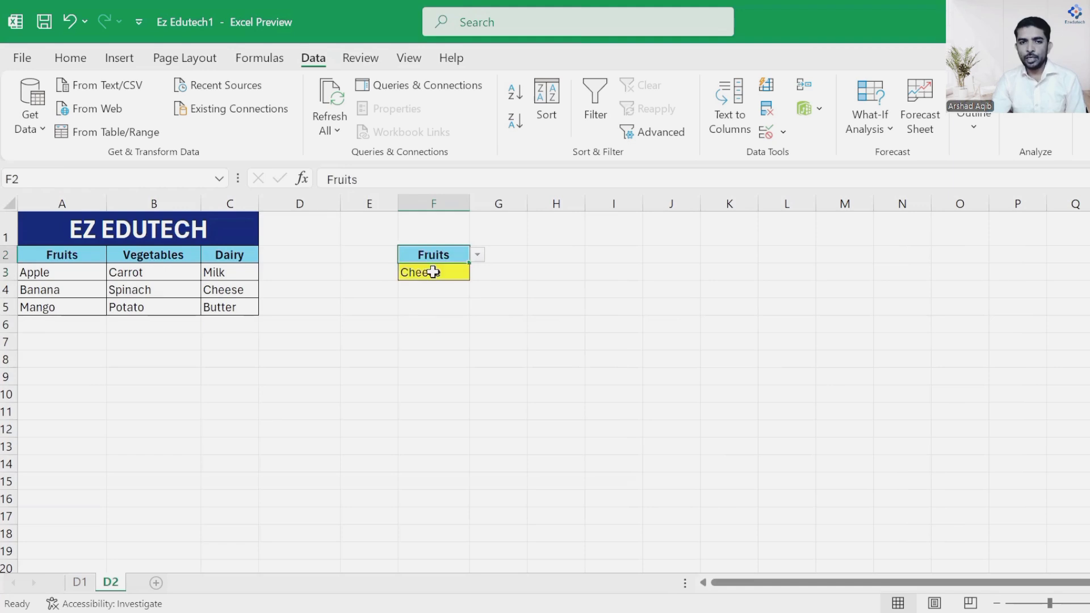
pyautogui.click(434, 276)
pyautogui.click(478, 272)
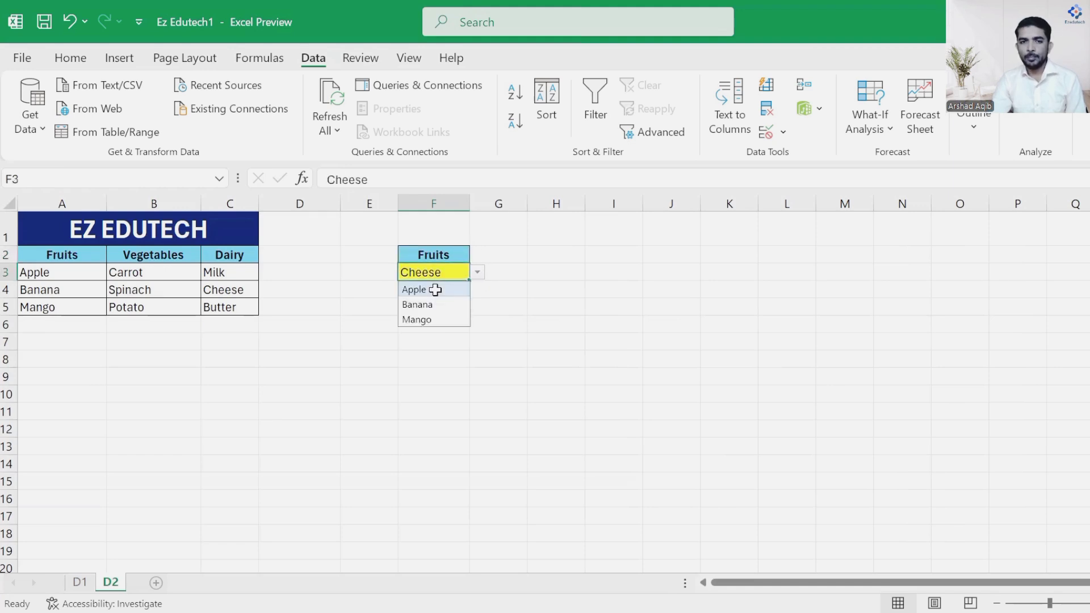
pyautogui.click(435, 289)
pyautogui.click(477, 272)
pyautogui.click(438, 306)
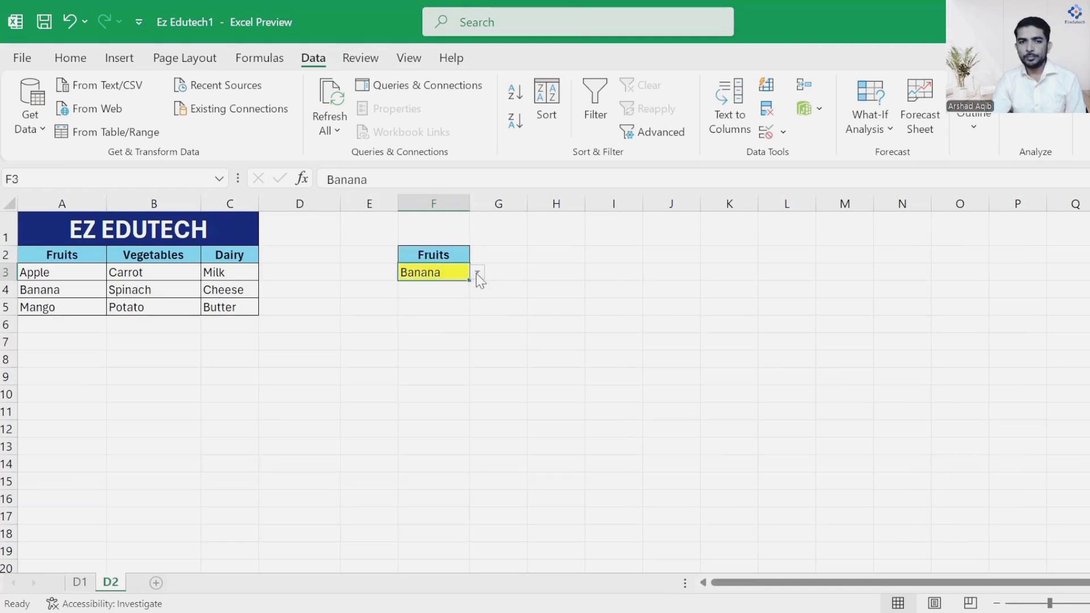
pyautogui.hotkey('alt', 'Down')
pyautogui.click(428, 322)
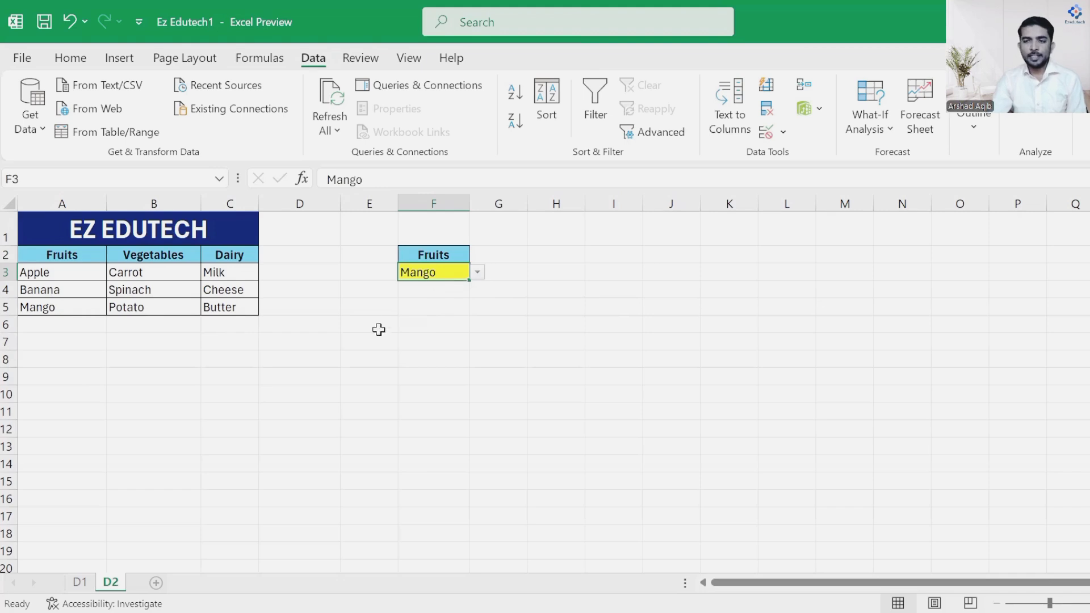